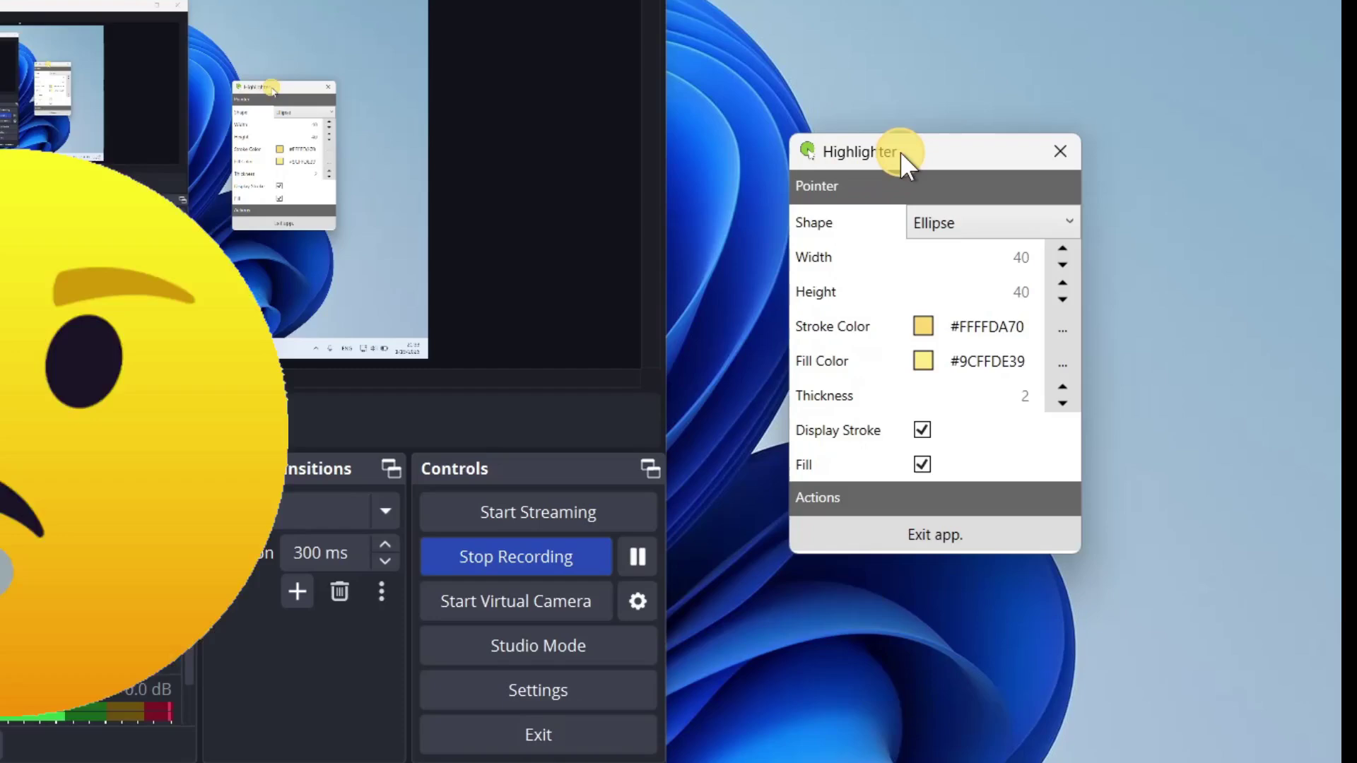
# - Move the Highlighter settings window up slightly, next to OBS
pyautogui.moveTo(947, 181)
pyautogui.mouseDown()
pyautogui.moveTo(1033, 180)
pyautogui.moveTo(899, 176)
pyautogui.moveTo(926, 83)
pyautogui.moveTo(944, 114)
pyautogui.mouseUp()
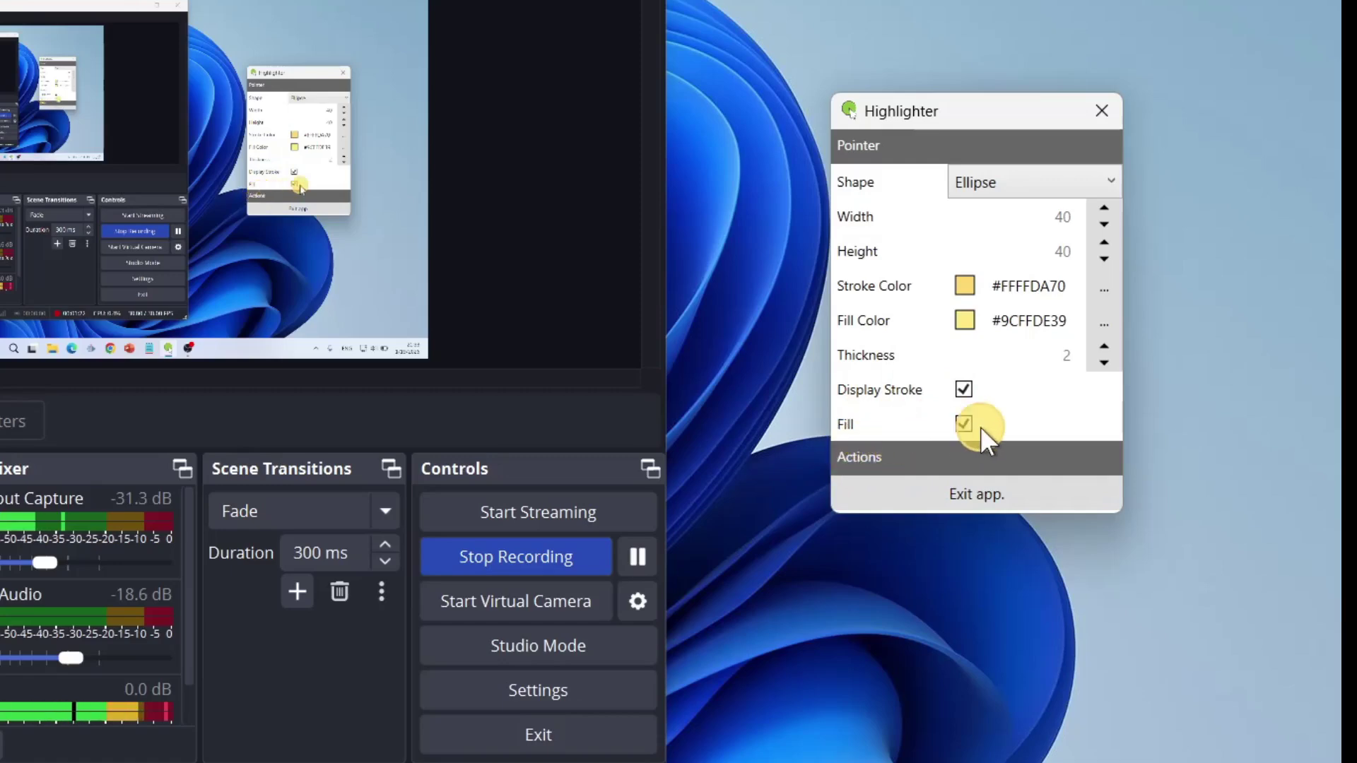
# - Set the pointer's stroke colour to light green #FF82FFB1
pyautogui.click(965, 388)
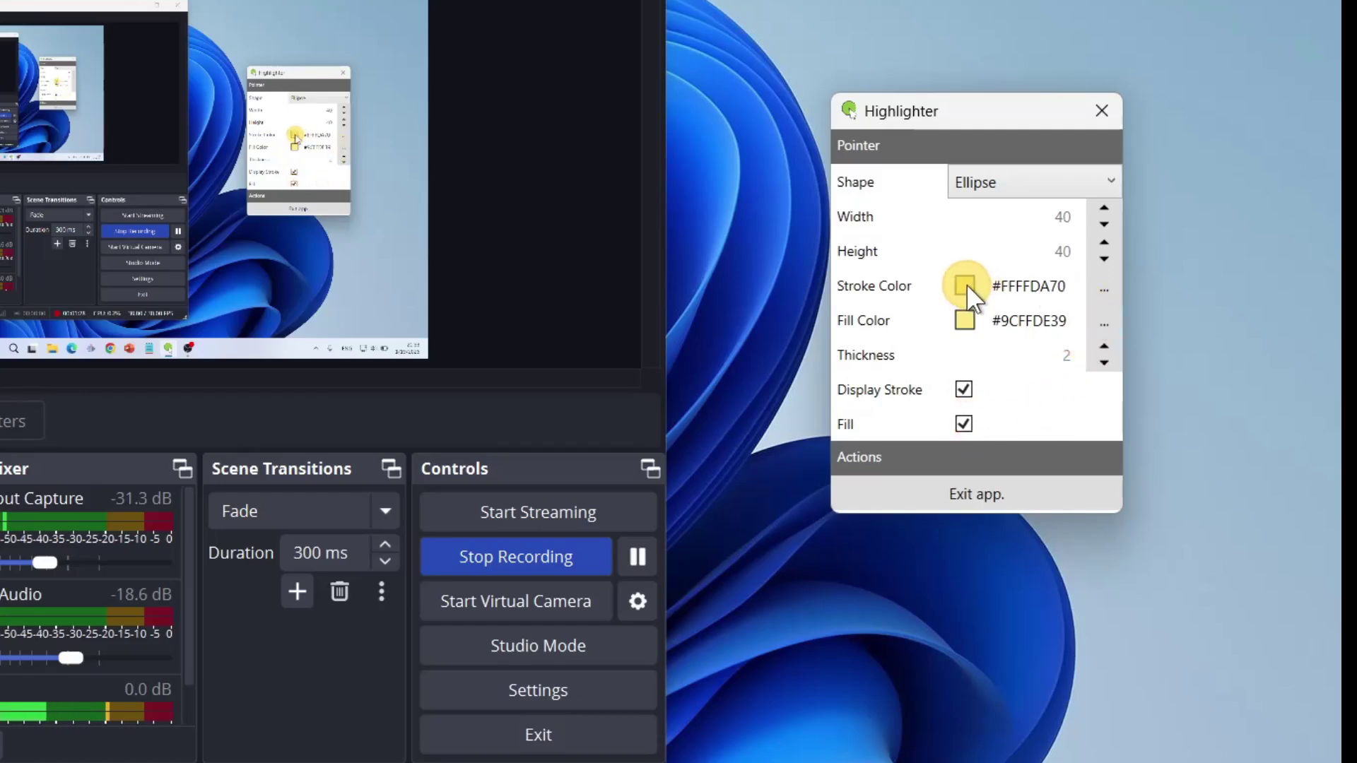
pyautogui.click(1103, 287)
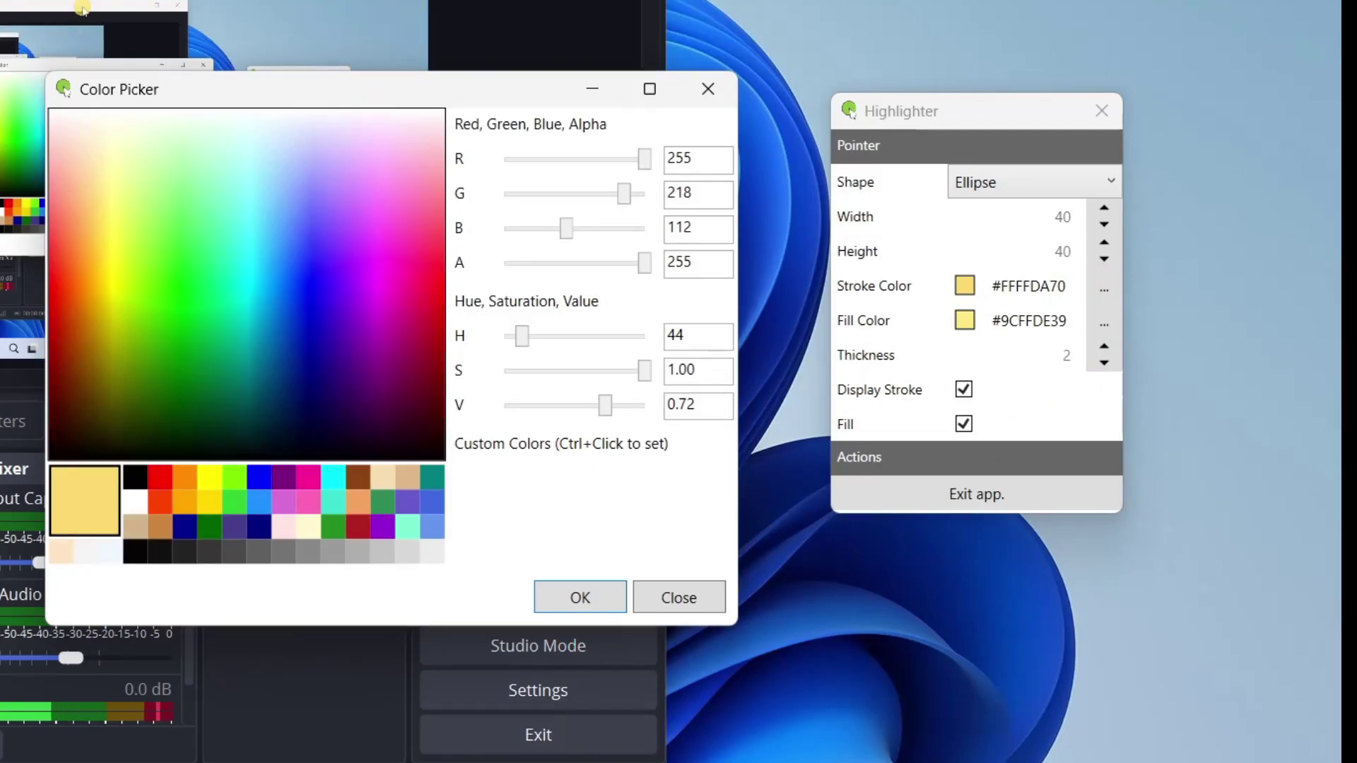
pyautogui.click(495, 4)
pyautogui.click(139, 12)
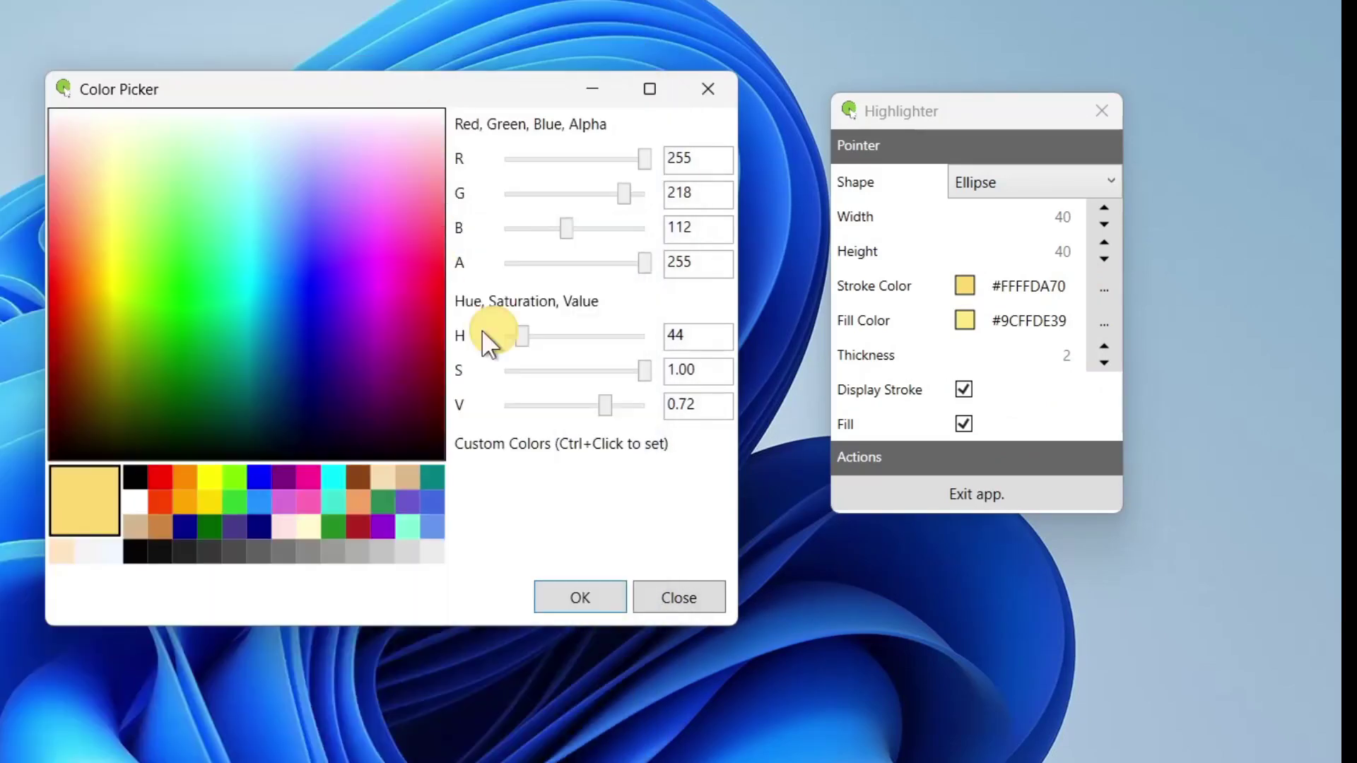
pyautogui.click(299, 261)
pyautogui.moveTo(222, 228); pyautogui.dragTo(258, 212)
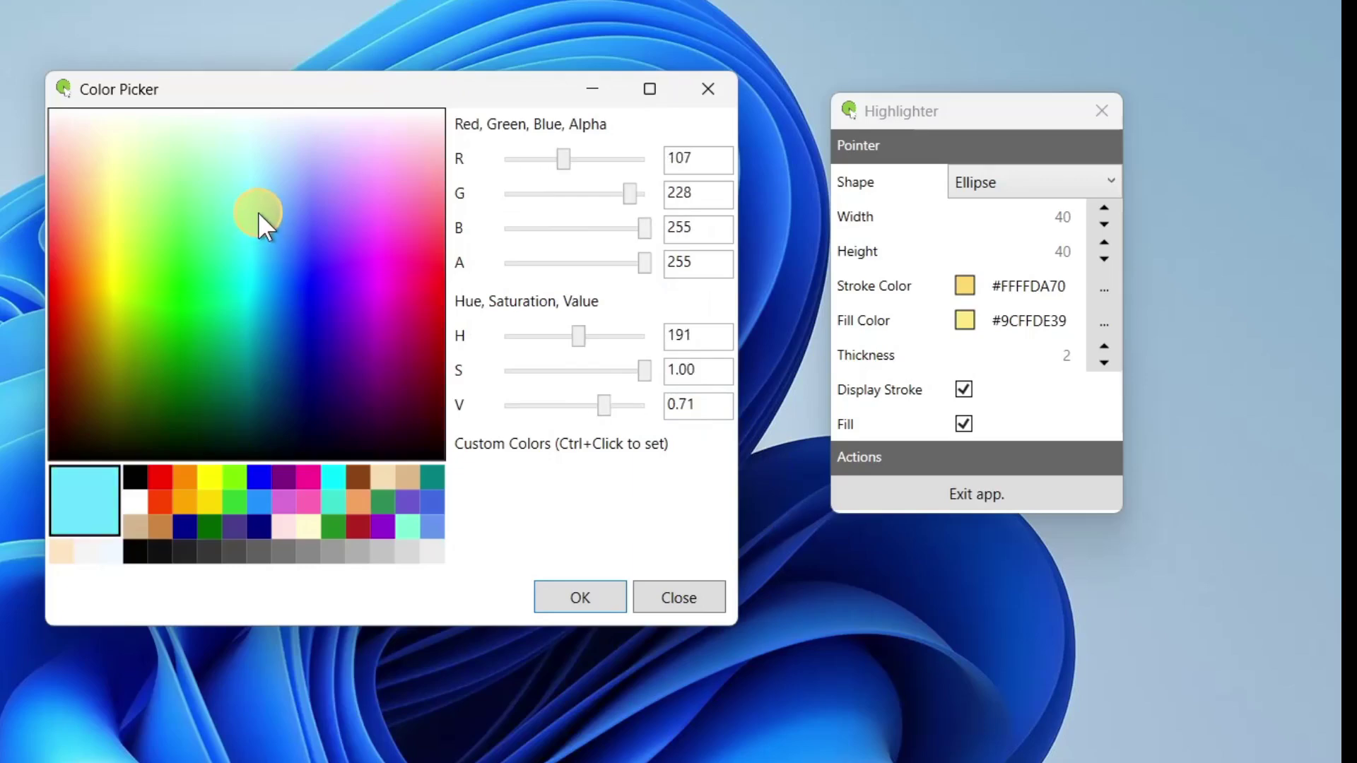
pyautogui.moveTo(249, 159); pyautogui.dragTo(249, 158)
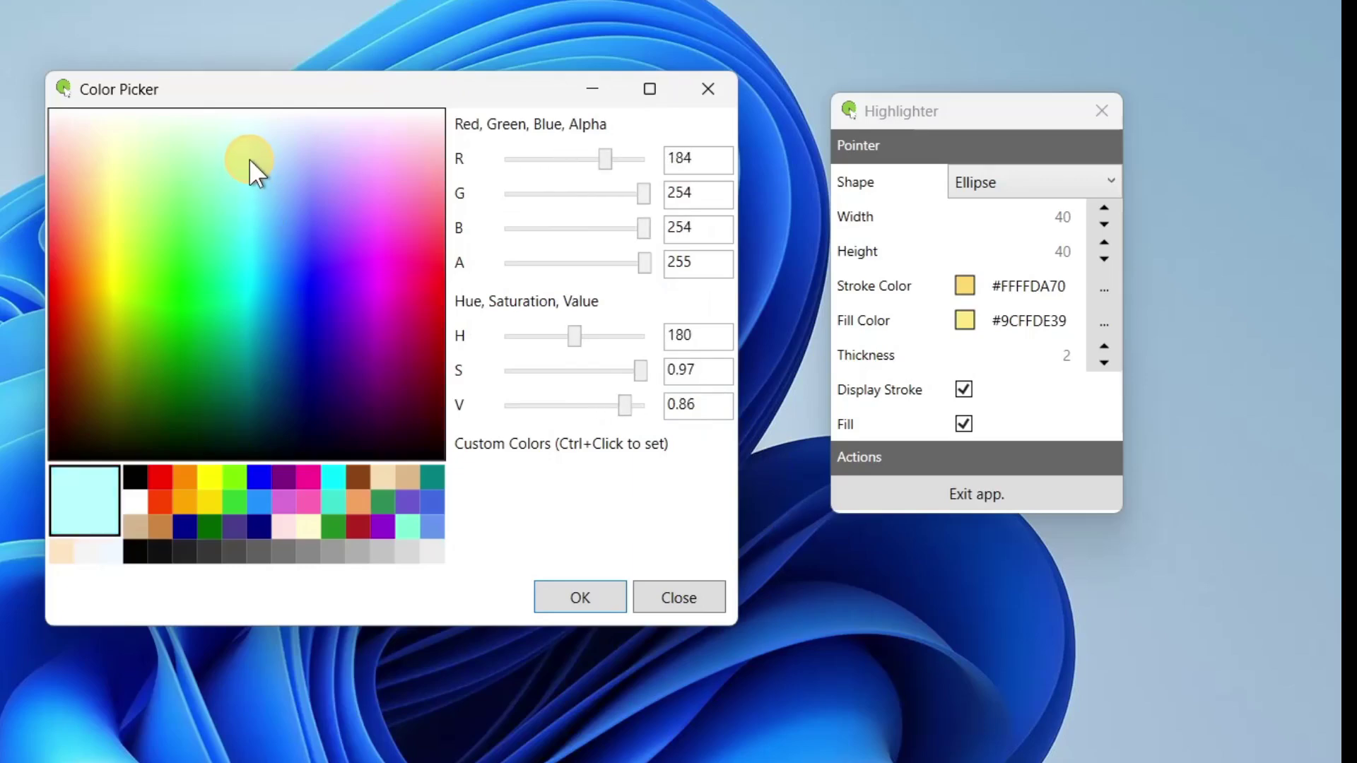
pyautogui.click(129, 171)
pyautogui.click(206, 201)
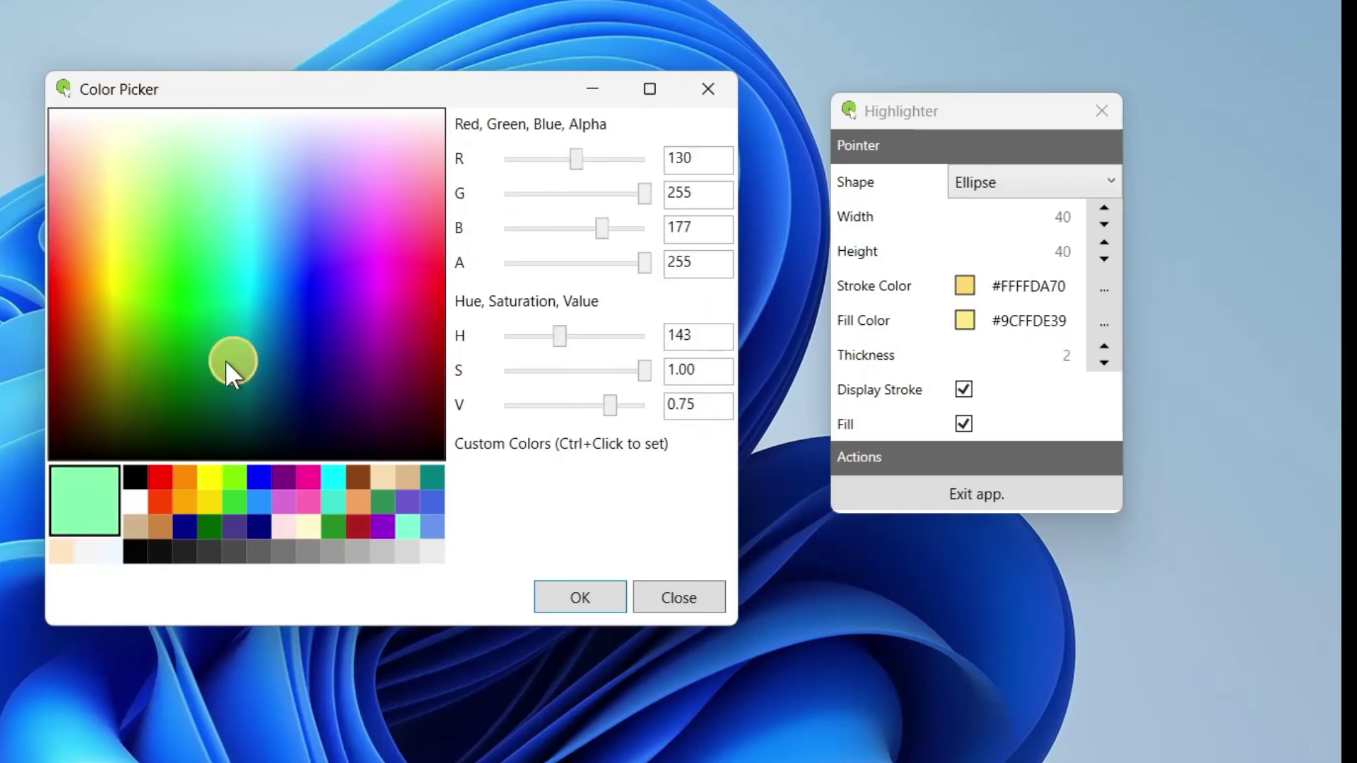
pyautogui.click(580, 599)
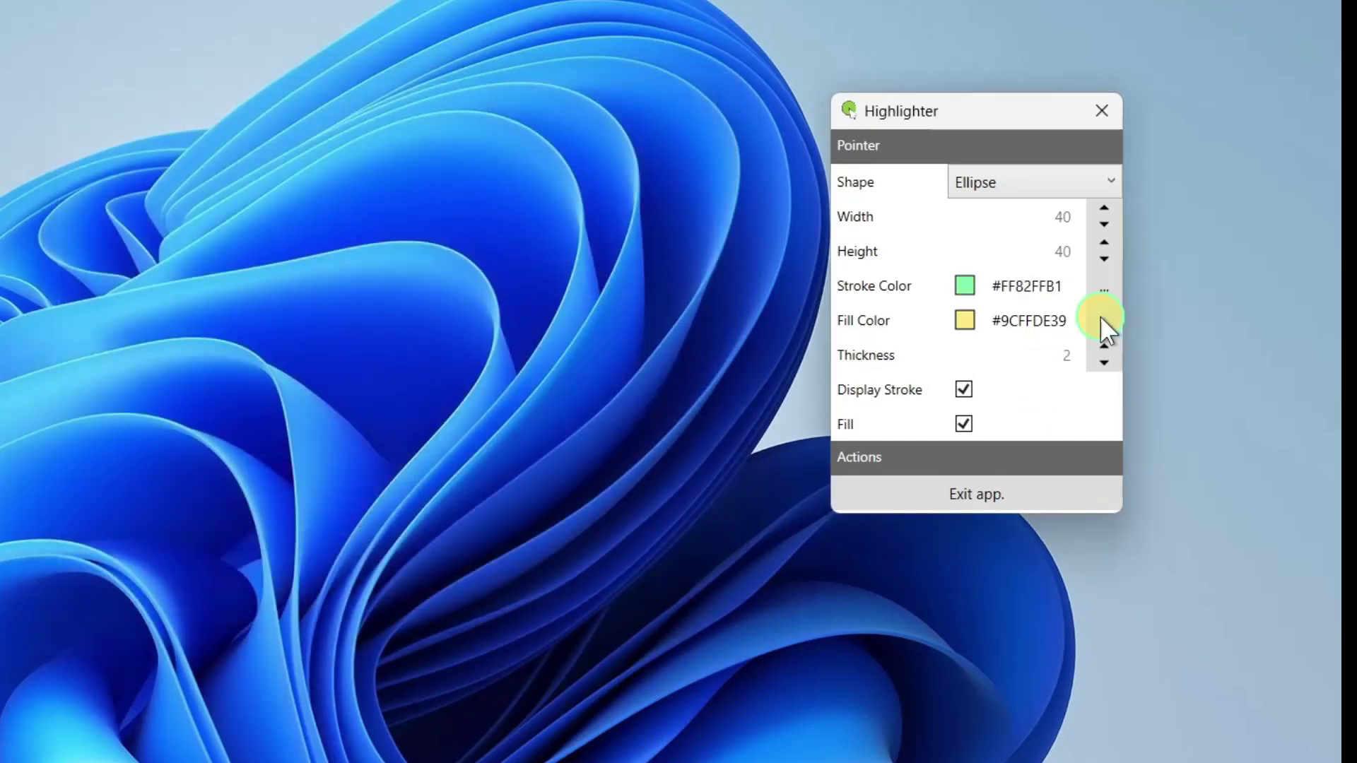
# - Set the pointer's fill colour to magenta #FFFE27F1
pyautogui.click(1102, 319)
pyautogui.click(384, 259)
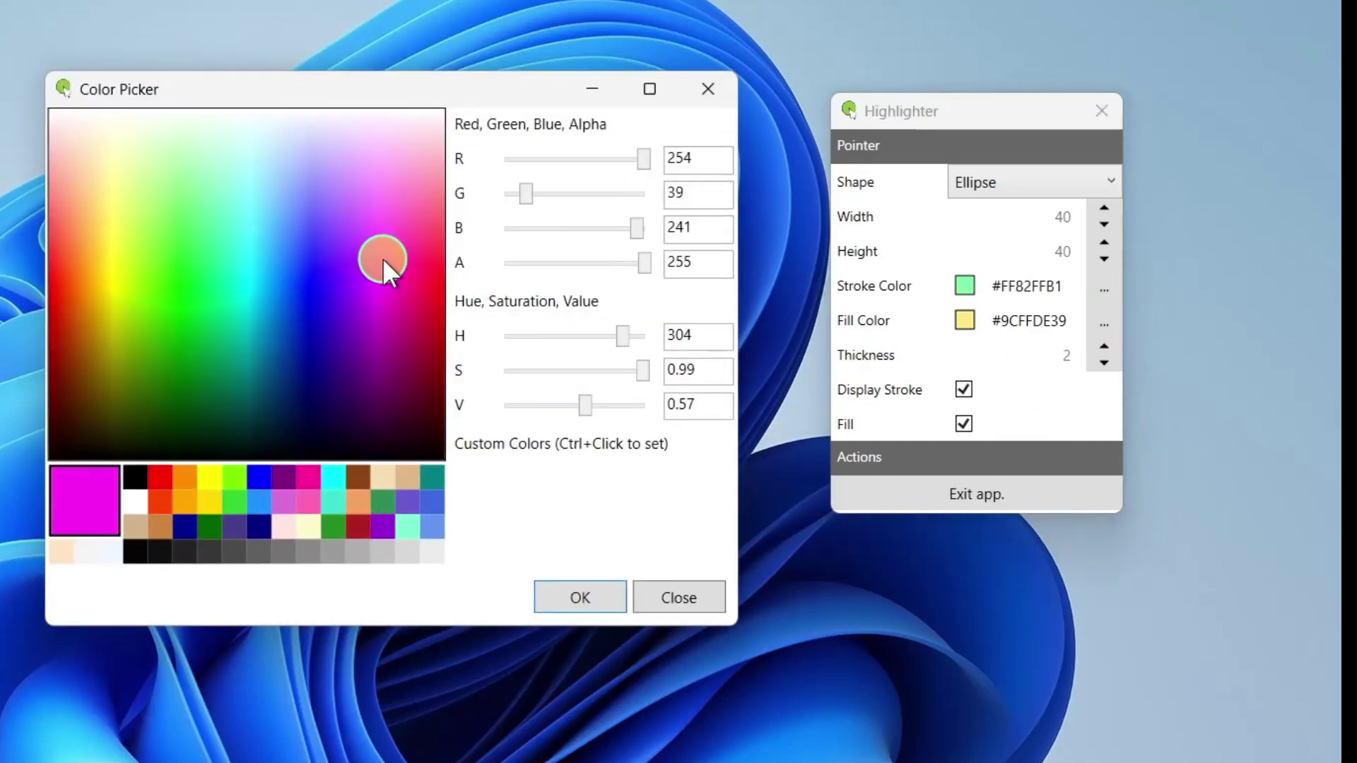
pyautogui.click(552, 606)
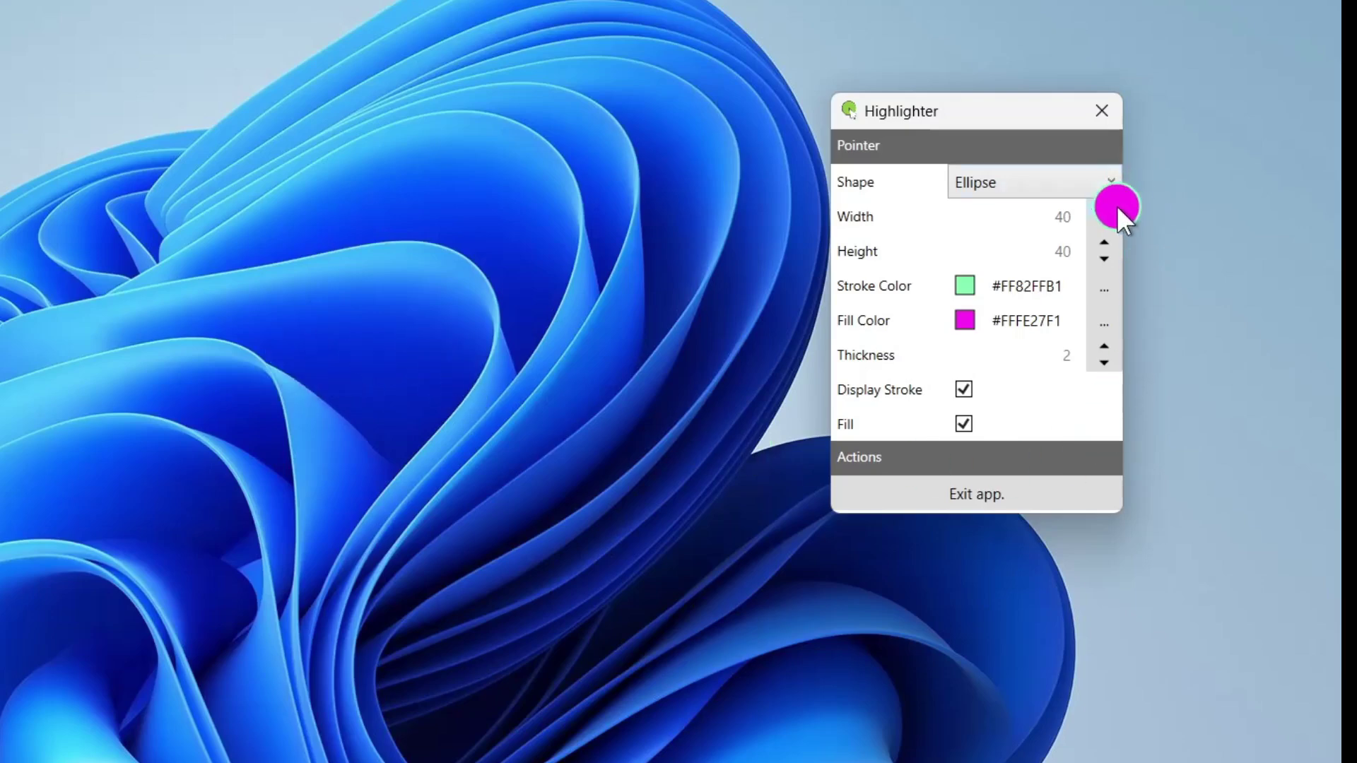
# - Raise ellipse width and height to 50 and thickness to 5, keeping Fill ticked
pyautogui.scroll(6, 1107, 209)
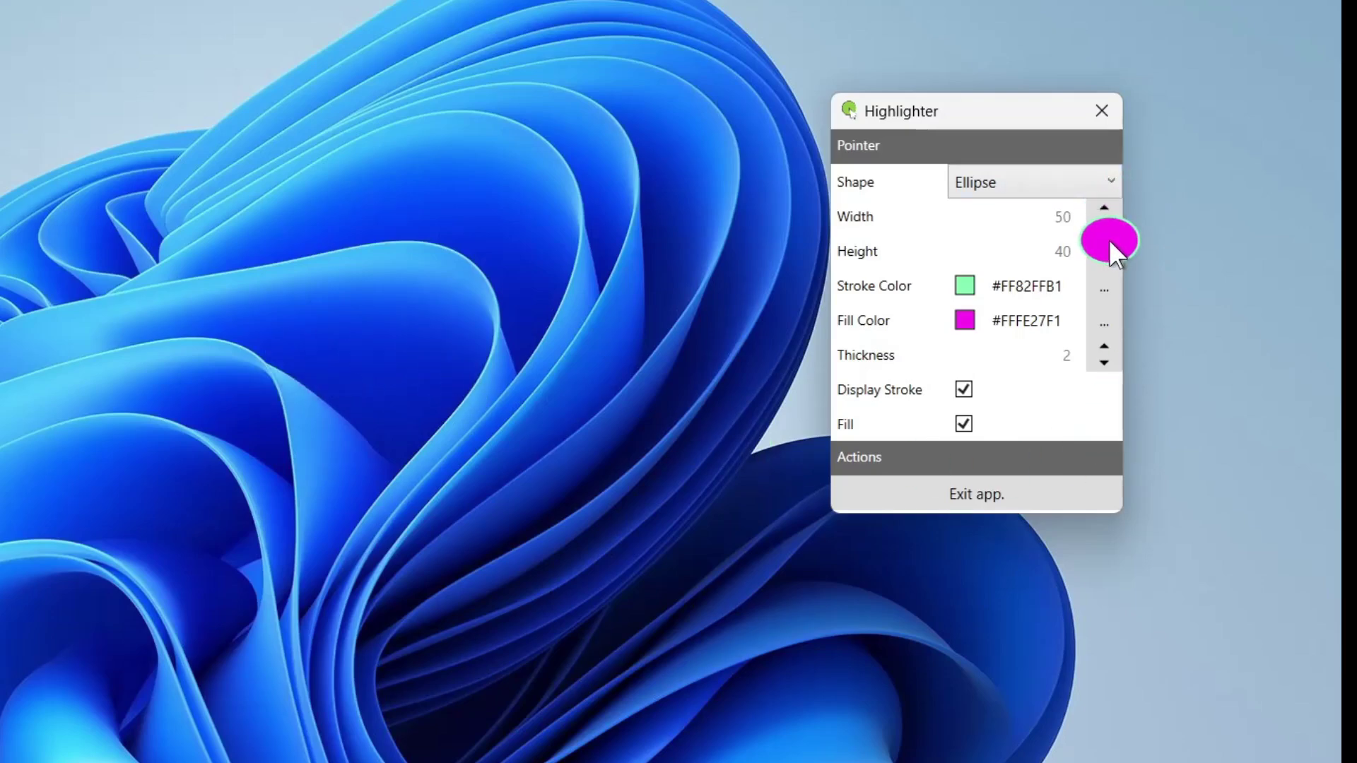
pyautogui.scroll(3, 1109, 239)
pyautogui.scroll(3, 1117, 354)
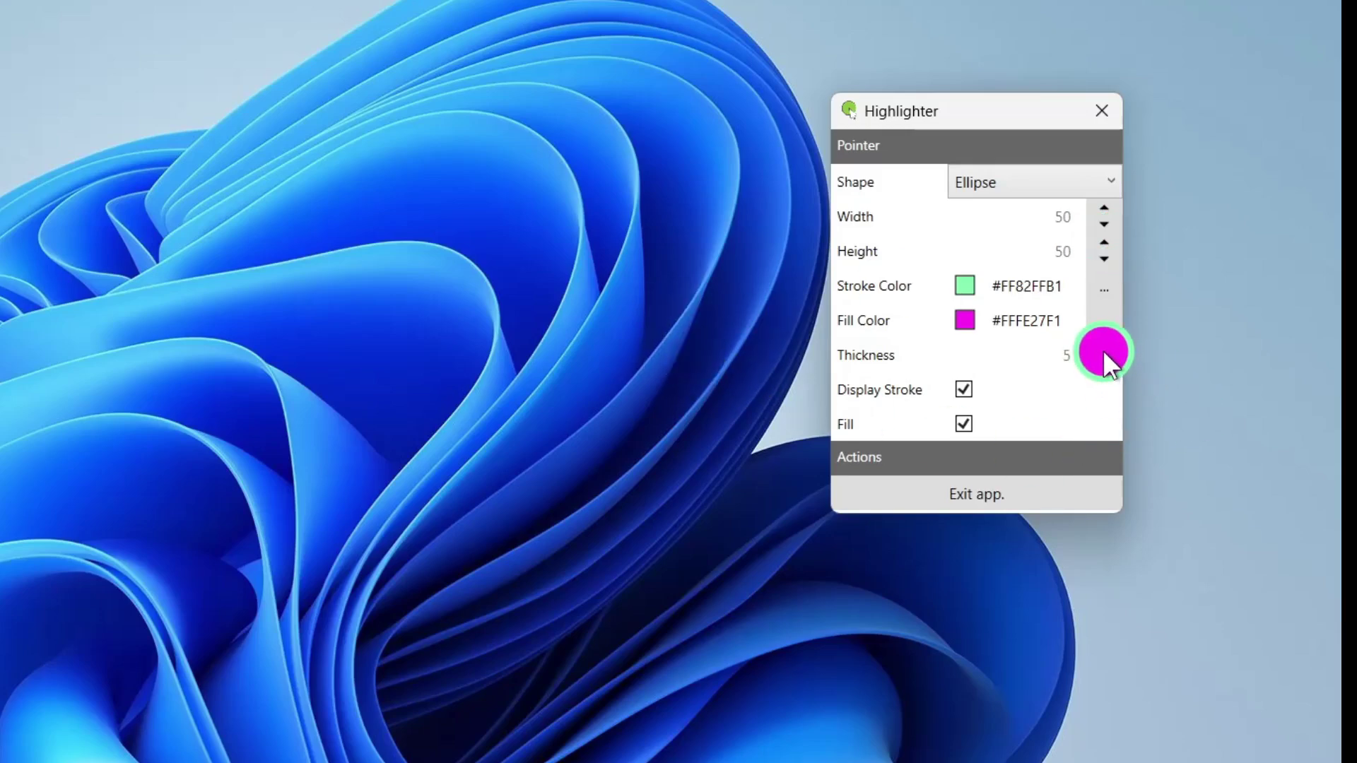
pyautogui.click(967, 427)
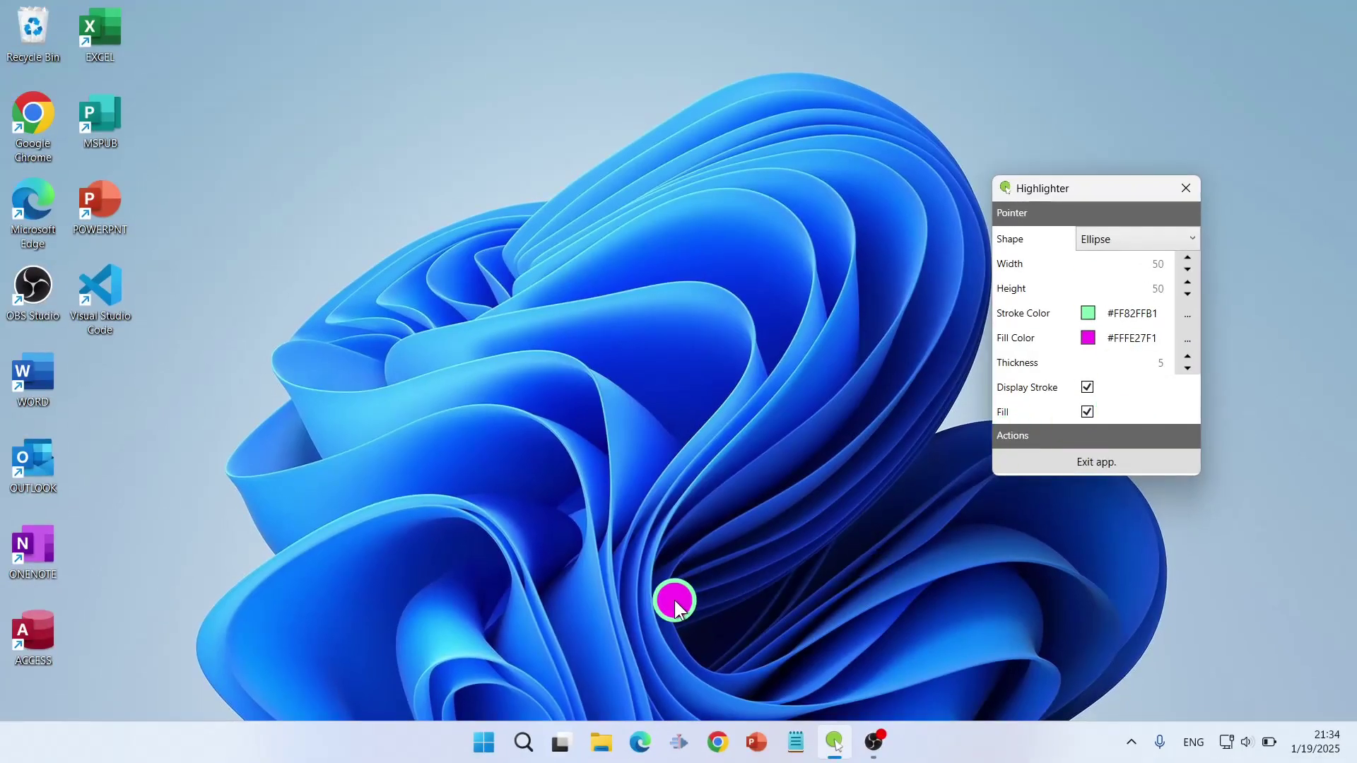
# - Search Windows for 'sto' and launch Microsoft Store
pyautogui.click(524, 742)
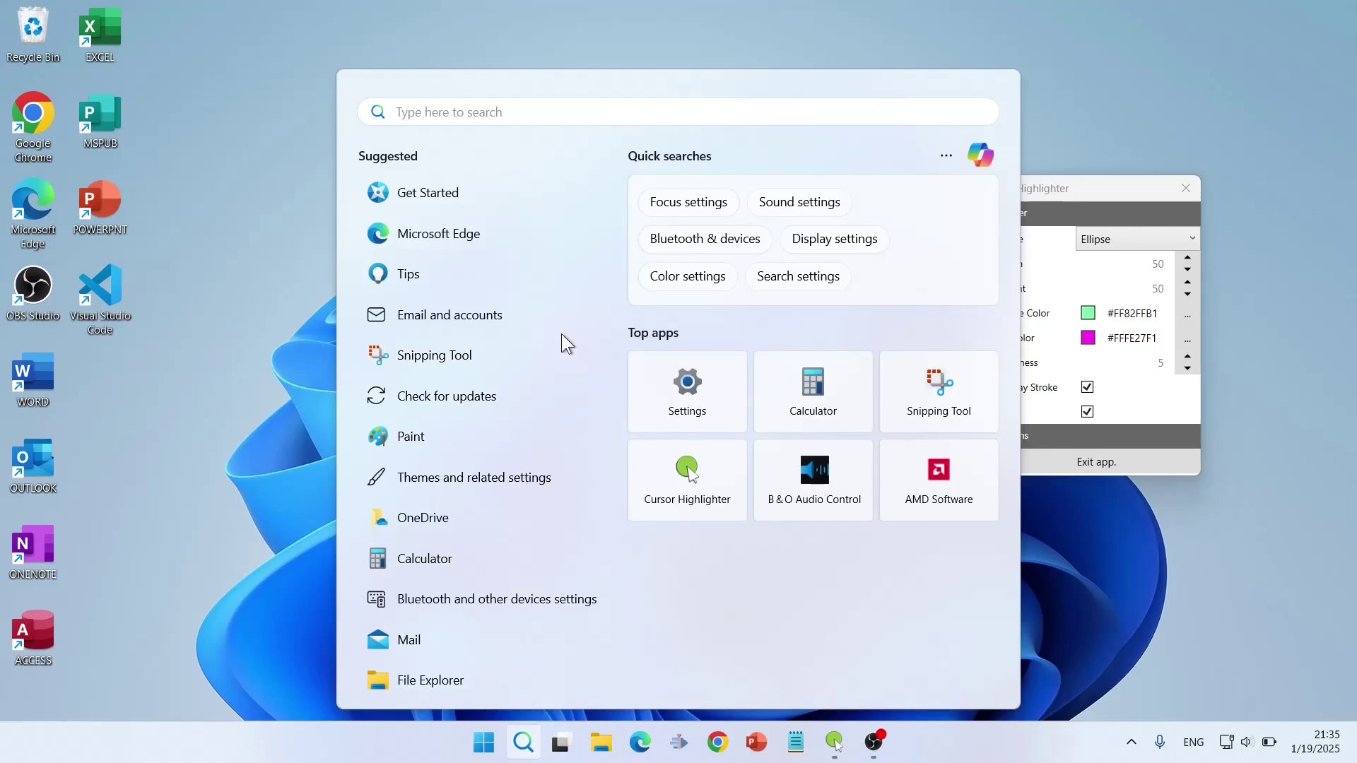
pyautogui.write('sto')
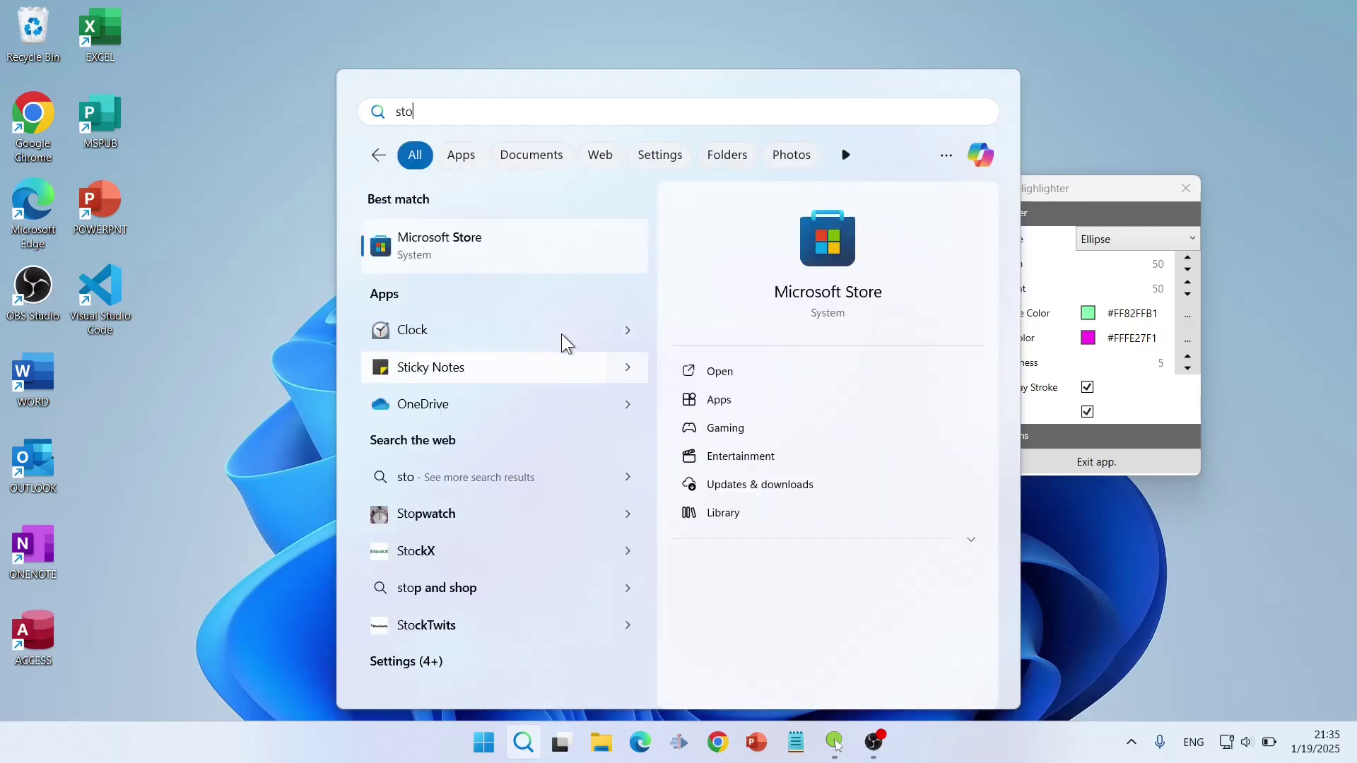
pyautogui.click(439, 247)
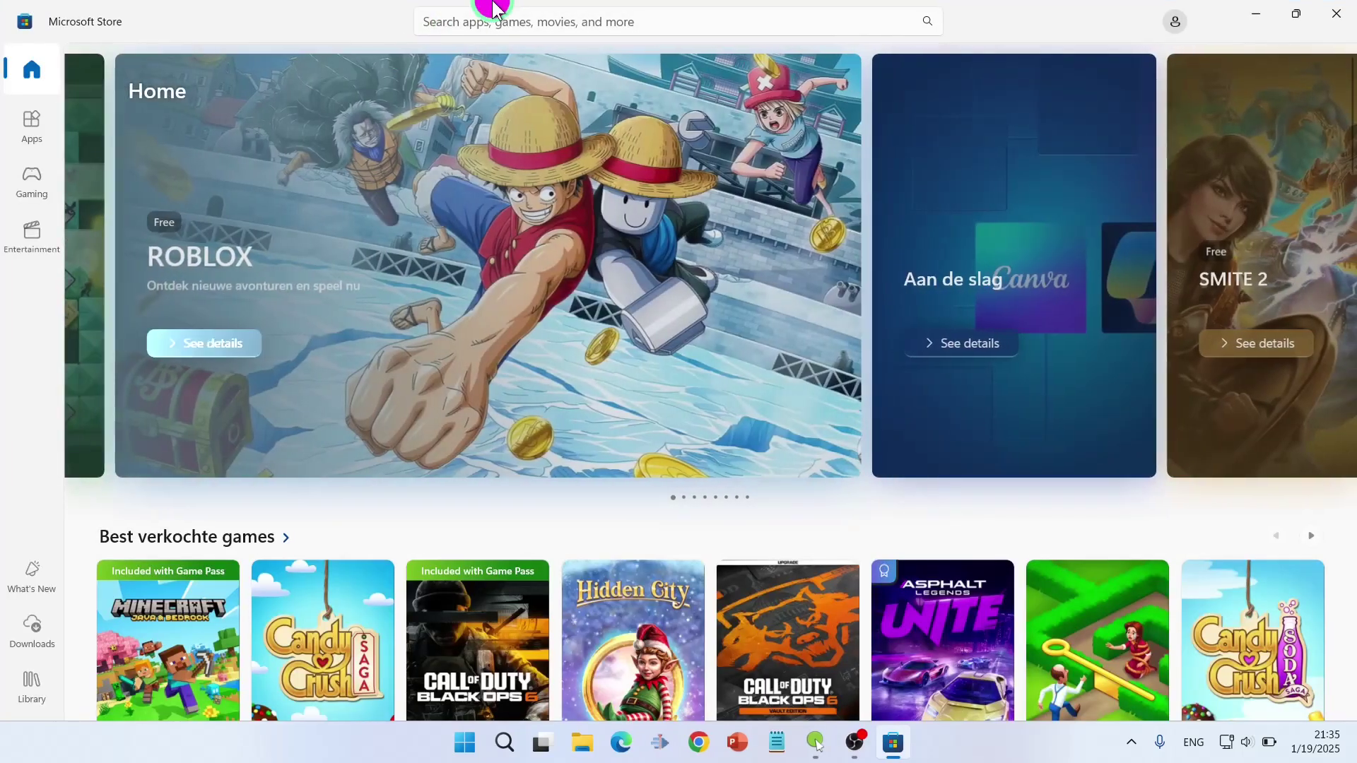
# - Rerun the 'cursor highlighter' Store search, limited to free apps
pyautogui.click(535, 23)
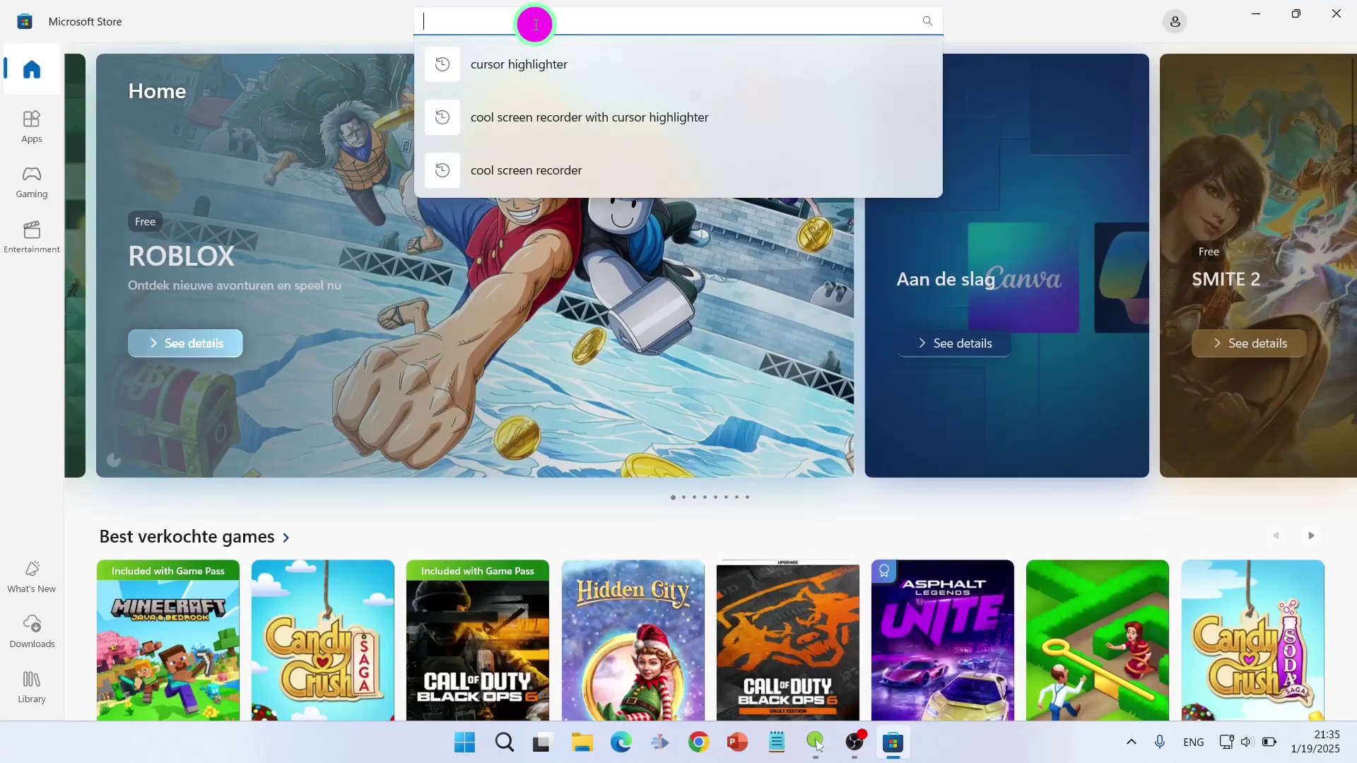
pyautogui.click(547, 60)
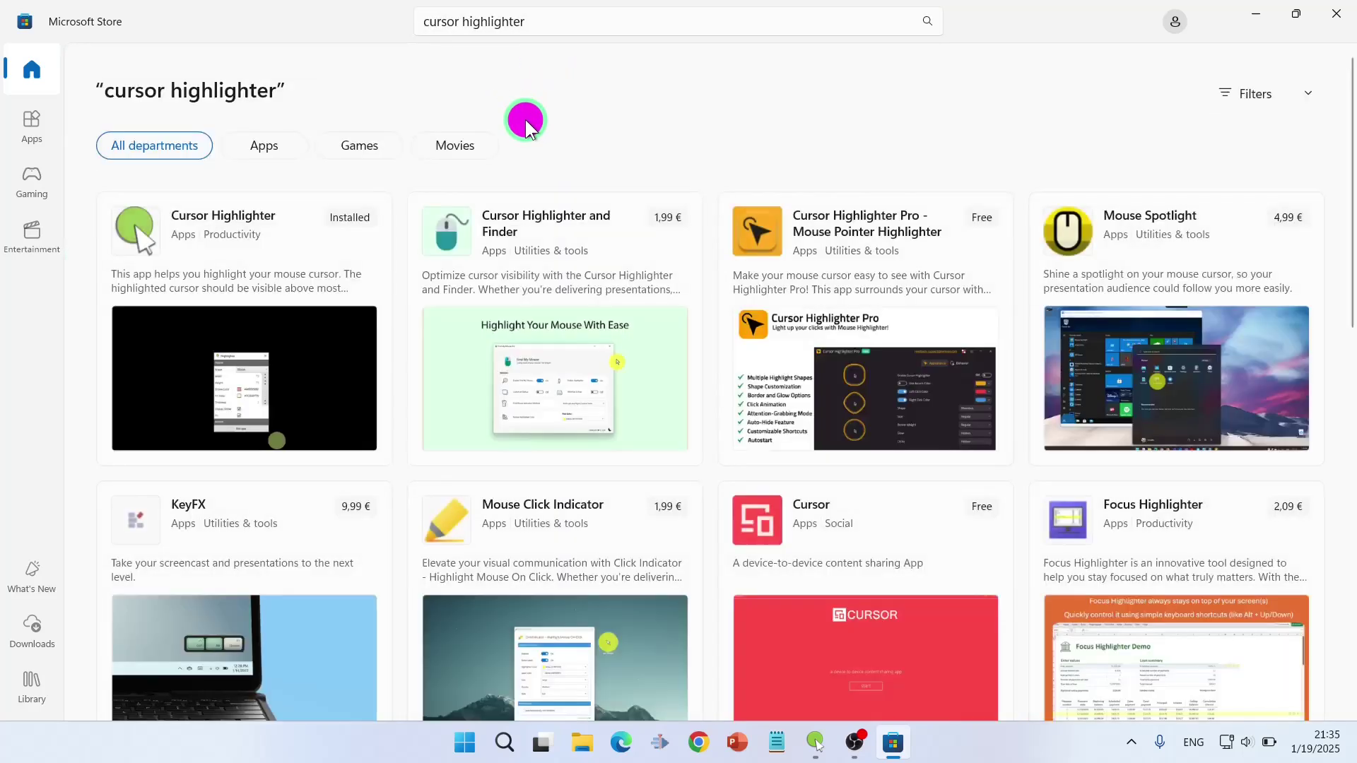
pyautogui.click(283, 144)
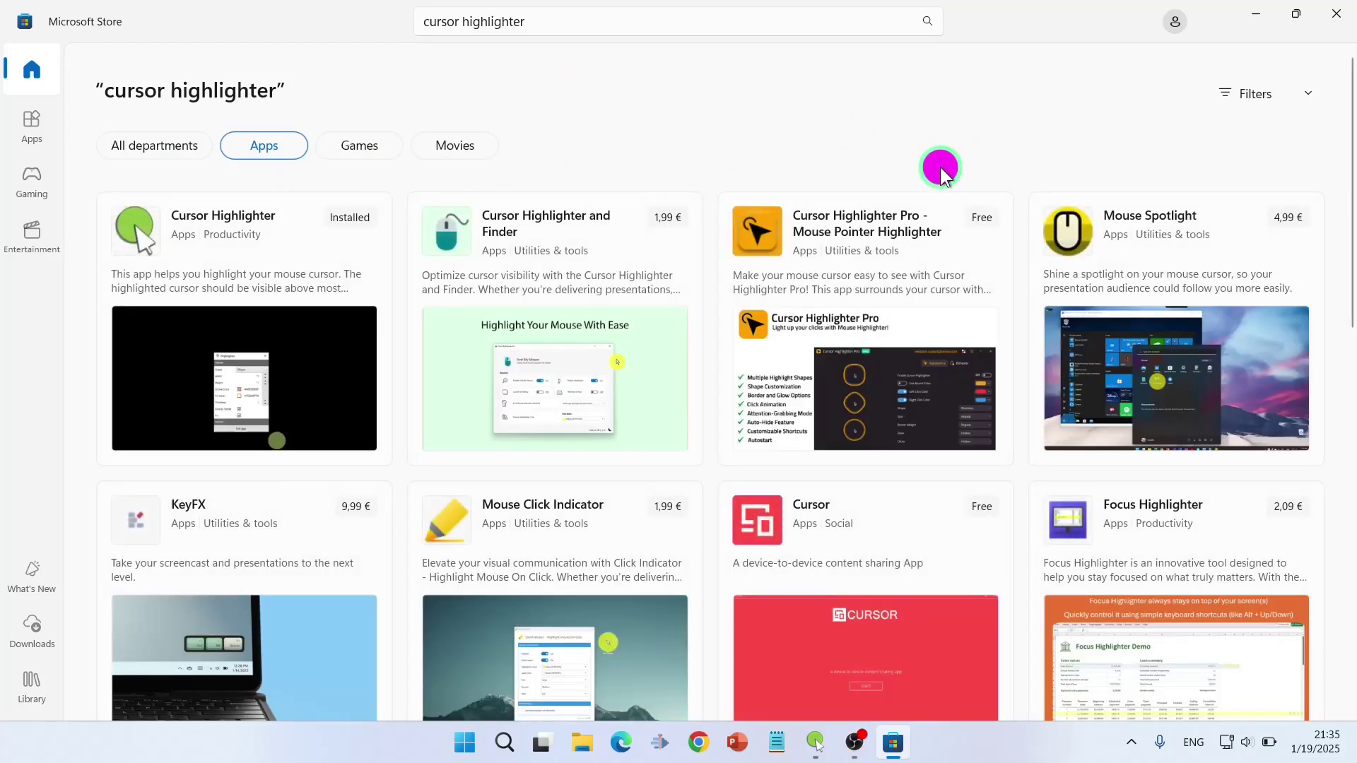
pyautogui.click(1273, 93)
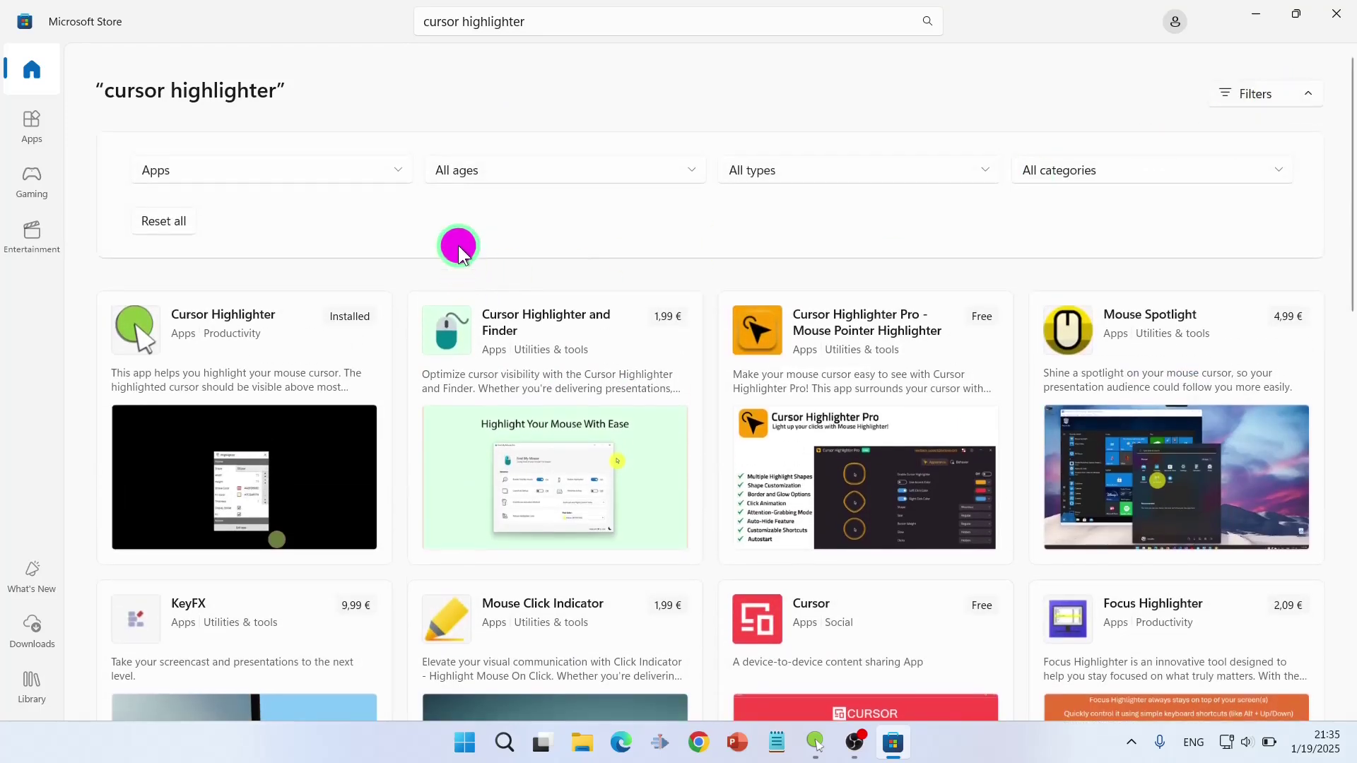
pyautogui.click(787, 185)
pyautogui.click(773, 204)
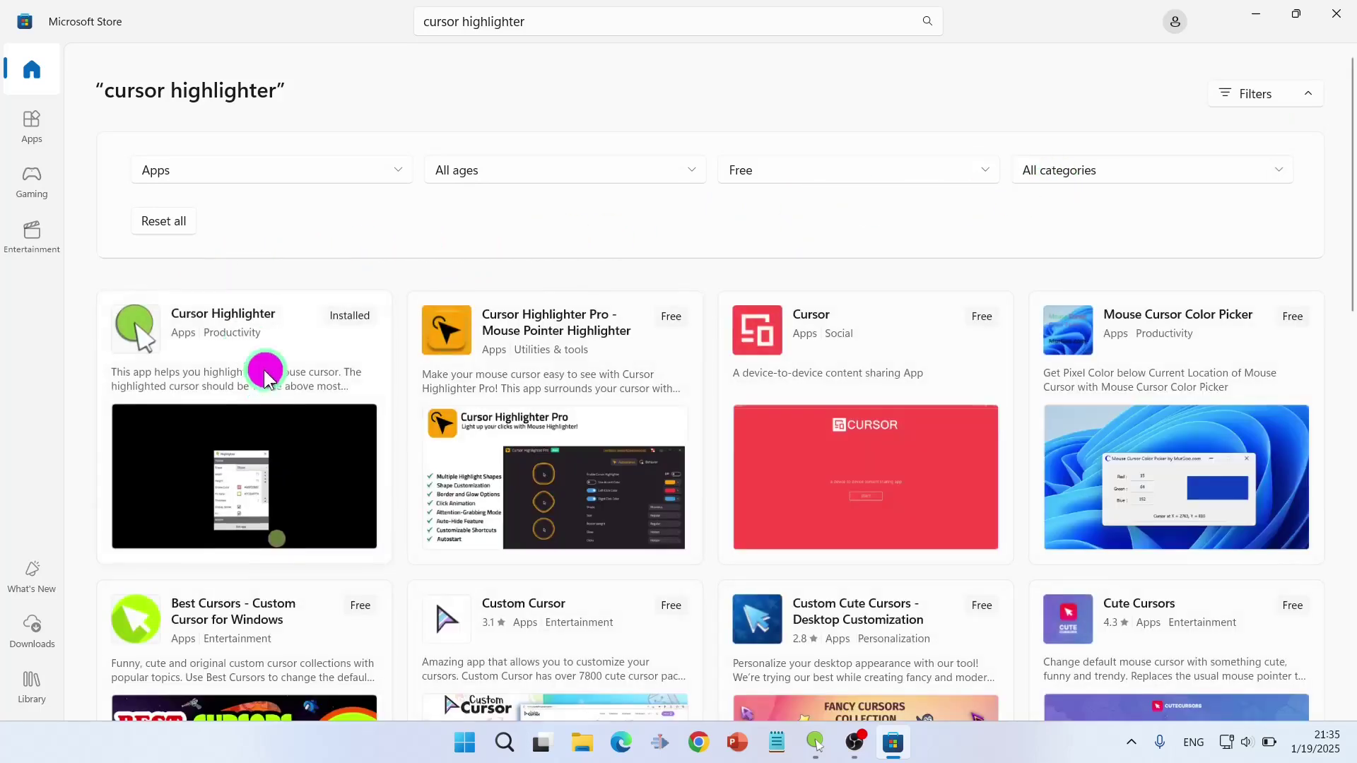
# - Open the Cursor Highlighter product page and scroll through its details
pyautogui.click(227, 363)
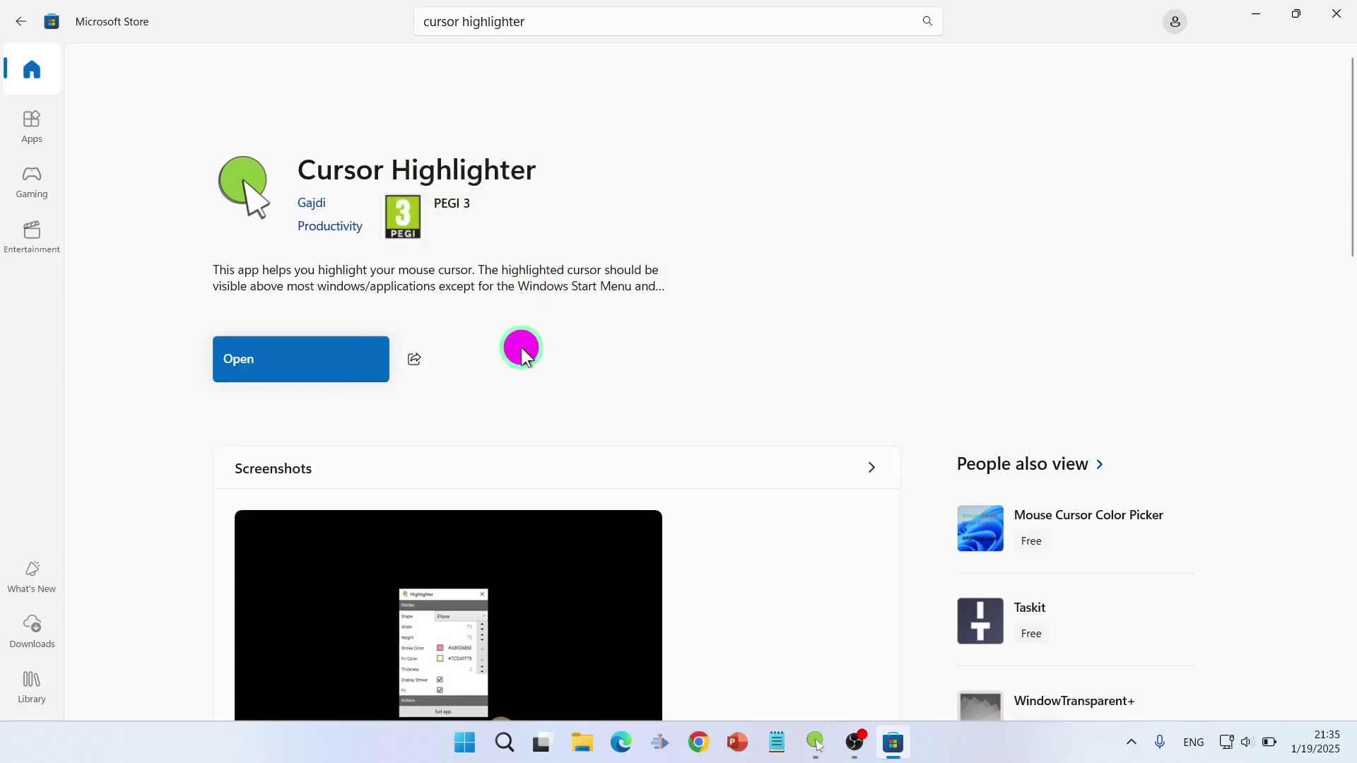
pyautogui.scroll(-3, 520, 346)
pyautogui.scroll(-4, 527, 367)
pyautogui.scroll(7, 527, 368)
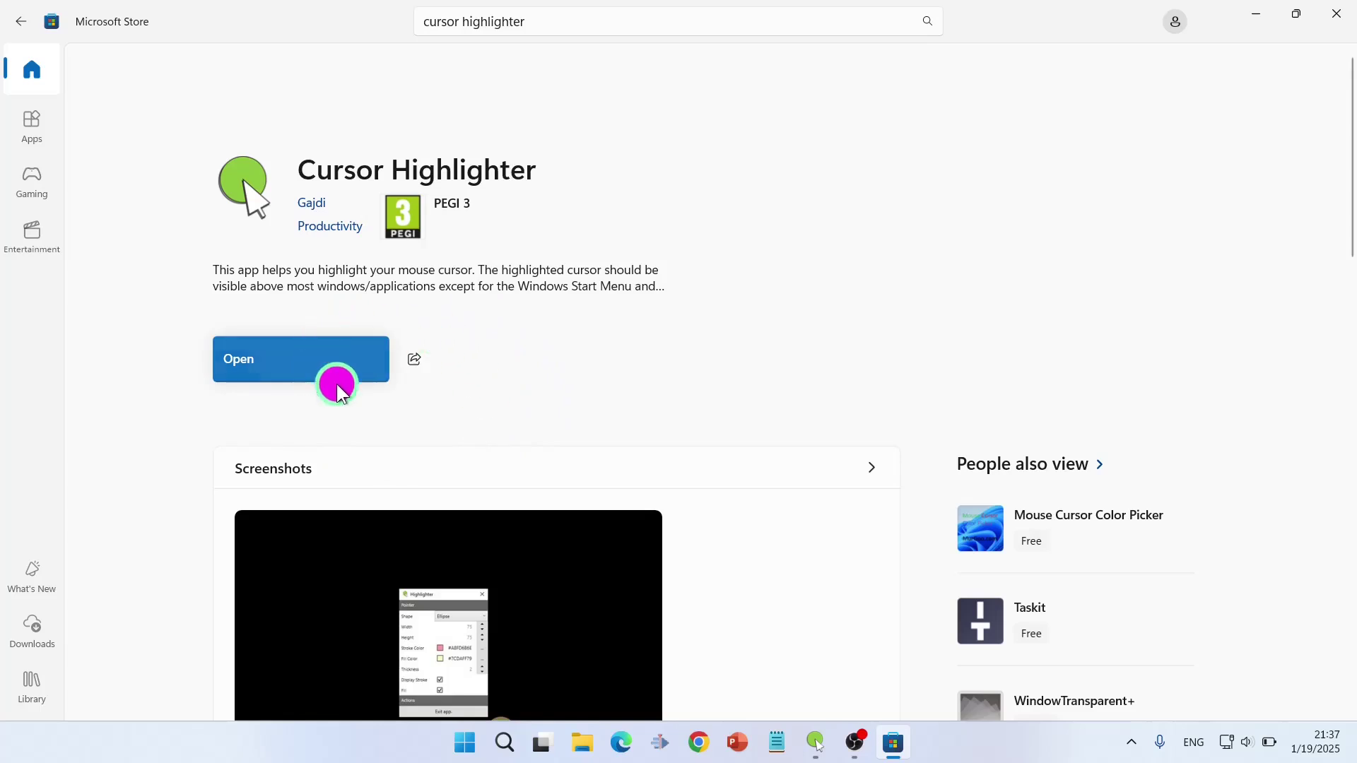
# - Search for 'cur', then launch Cursor Highlighter from its pinned Start icon
pyautogui.click(505, 741)
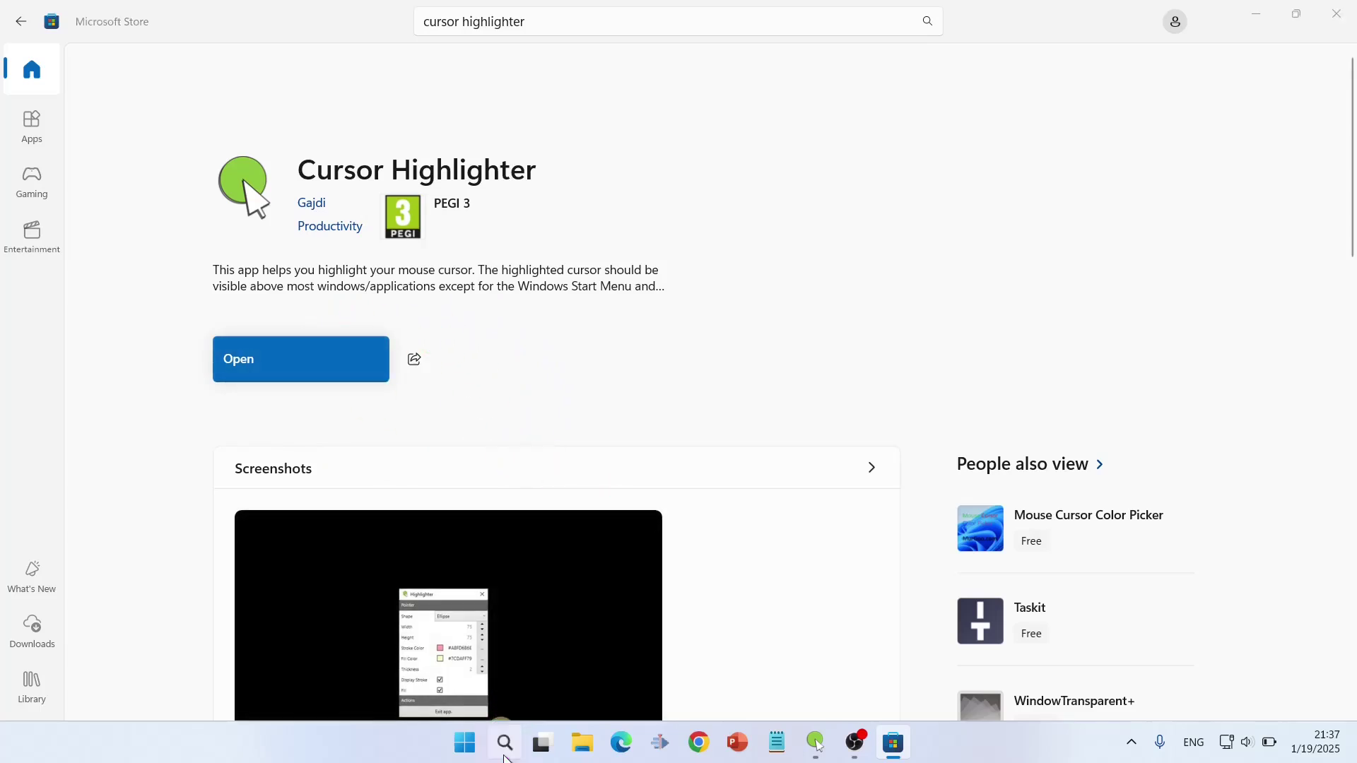
pyautogui.write('cur')
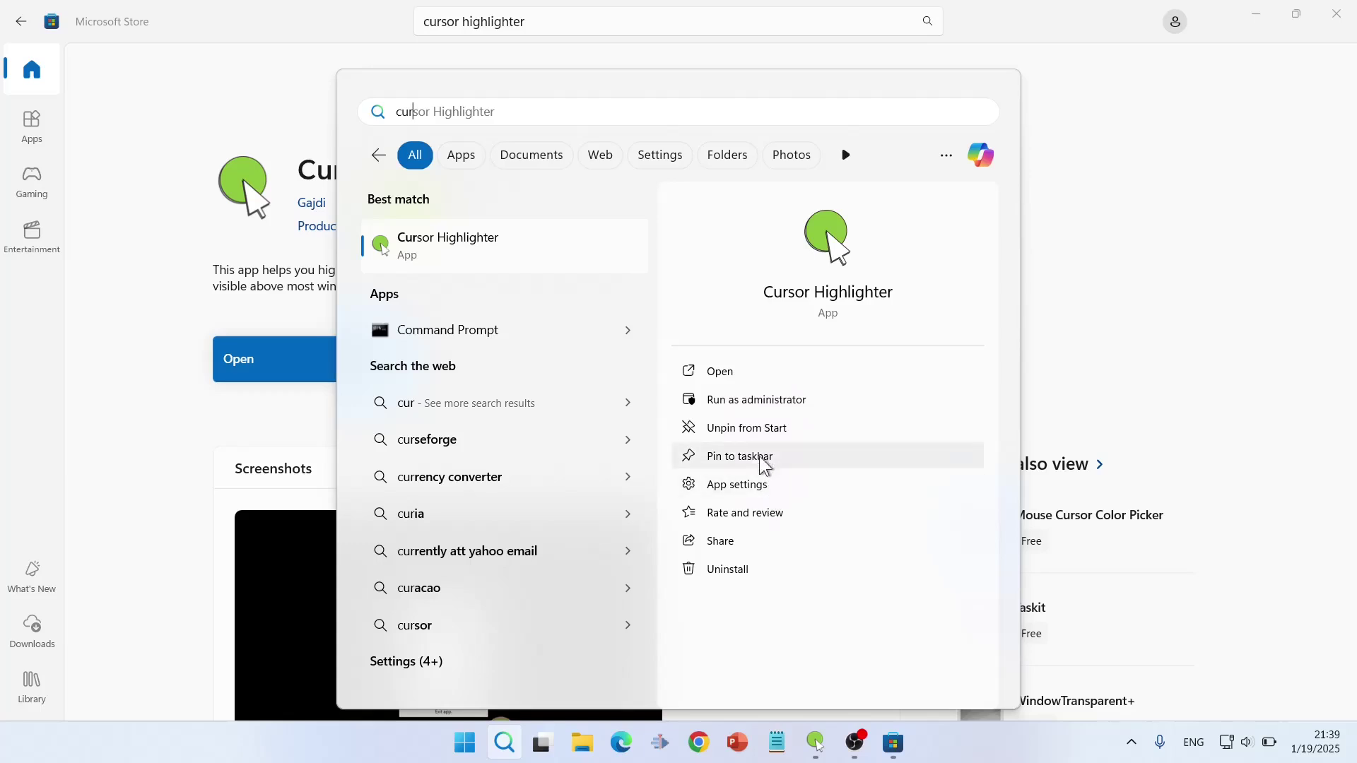
pyautogui.click(465, 744)
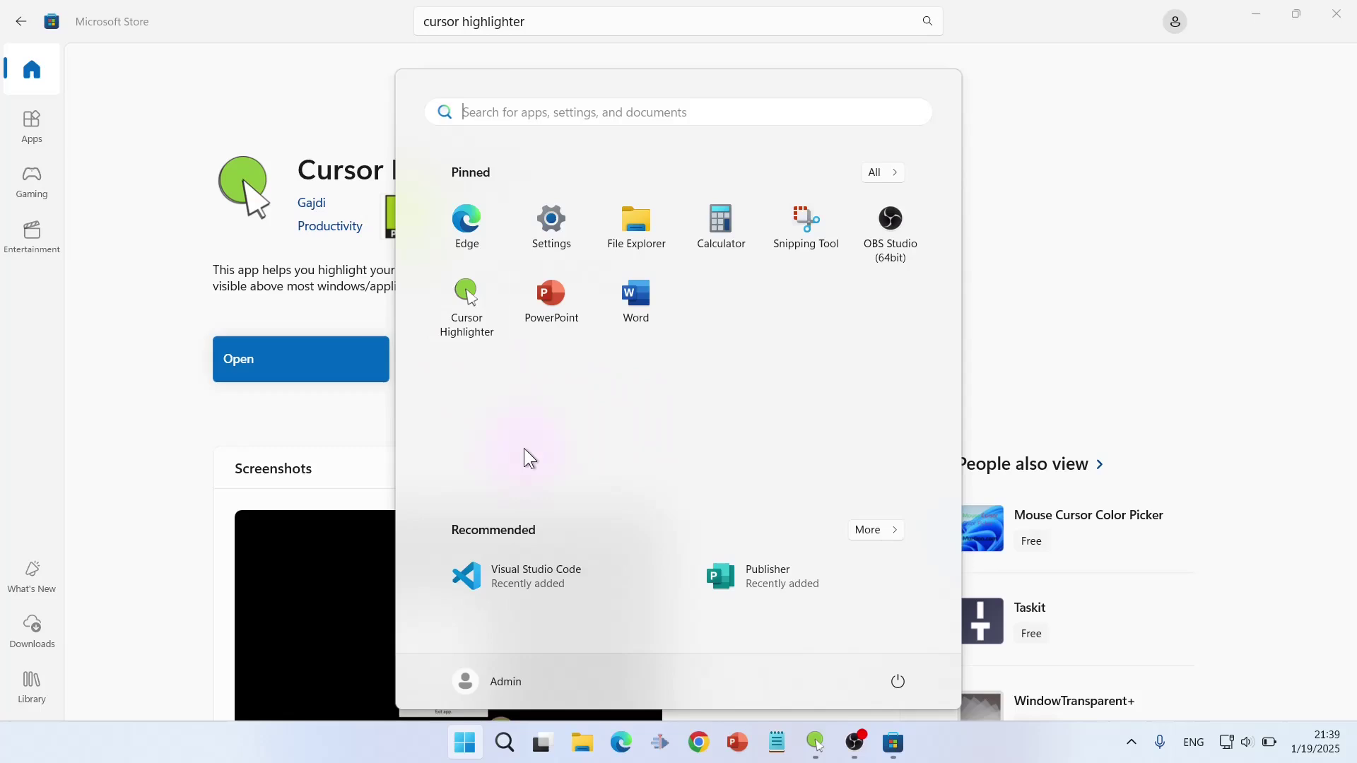
pyautogui.click(460, 302)
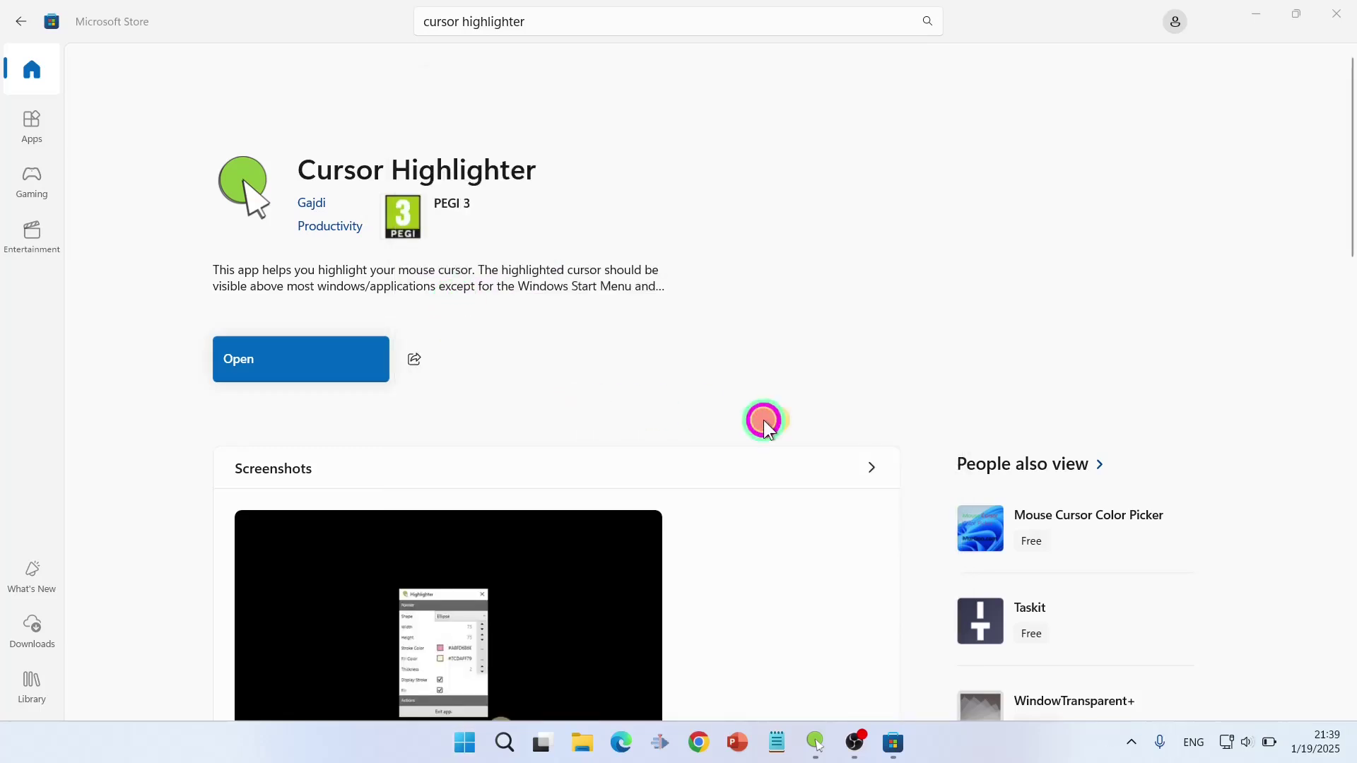
# - Exit two duplicate Highlighter copies from the tray and open the remaining one's Settings
pyautogui.click(1138, 750)
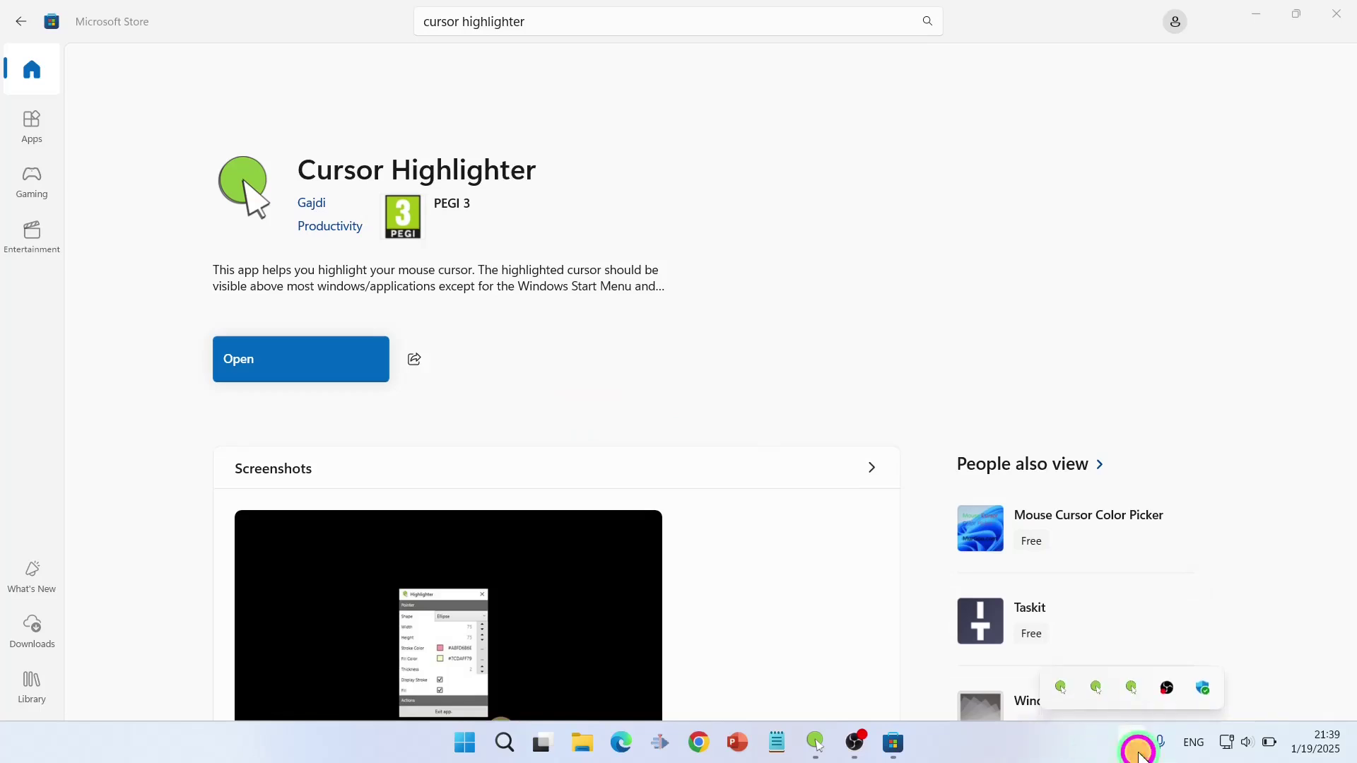
pyautogui.rightClick(1065, 689)
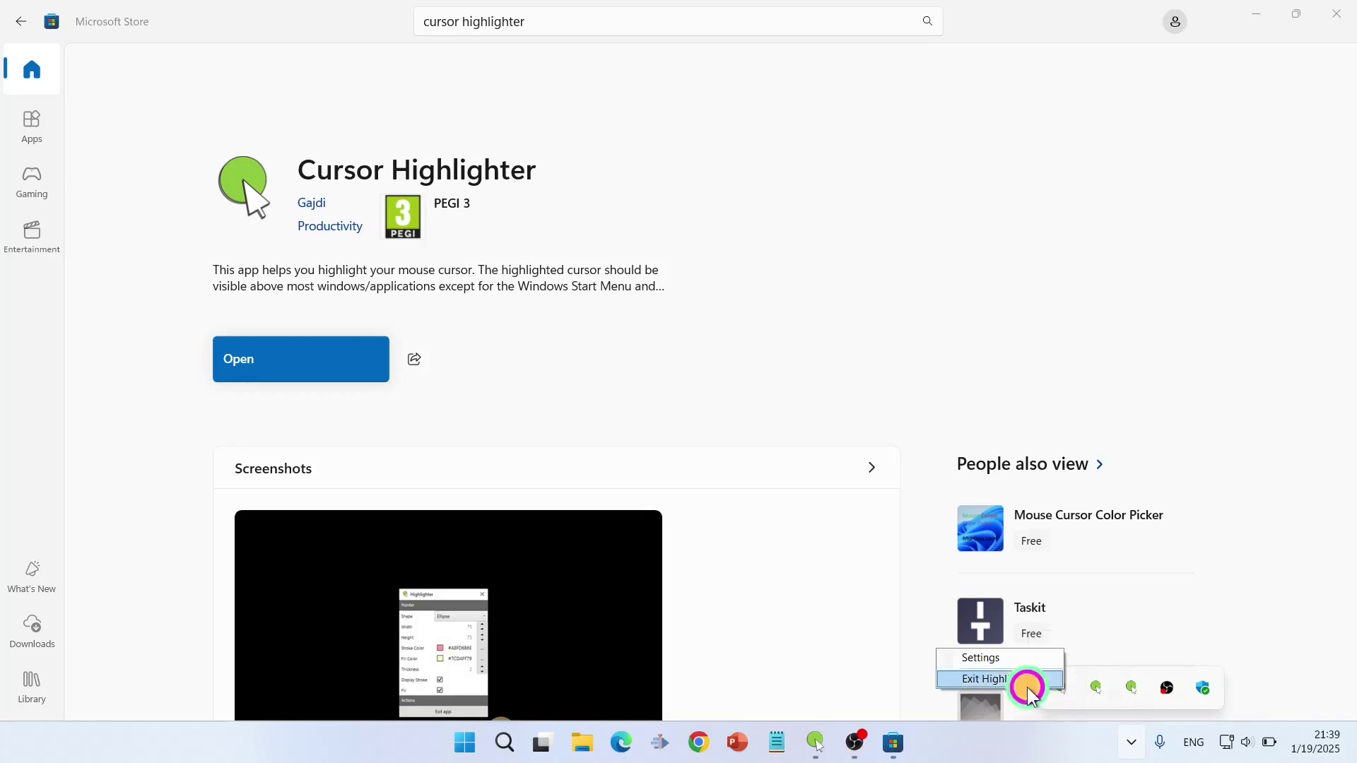
pyautogui.click(1015, 682)
pyautogui.rightClick(1079, 689)
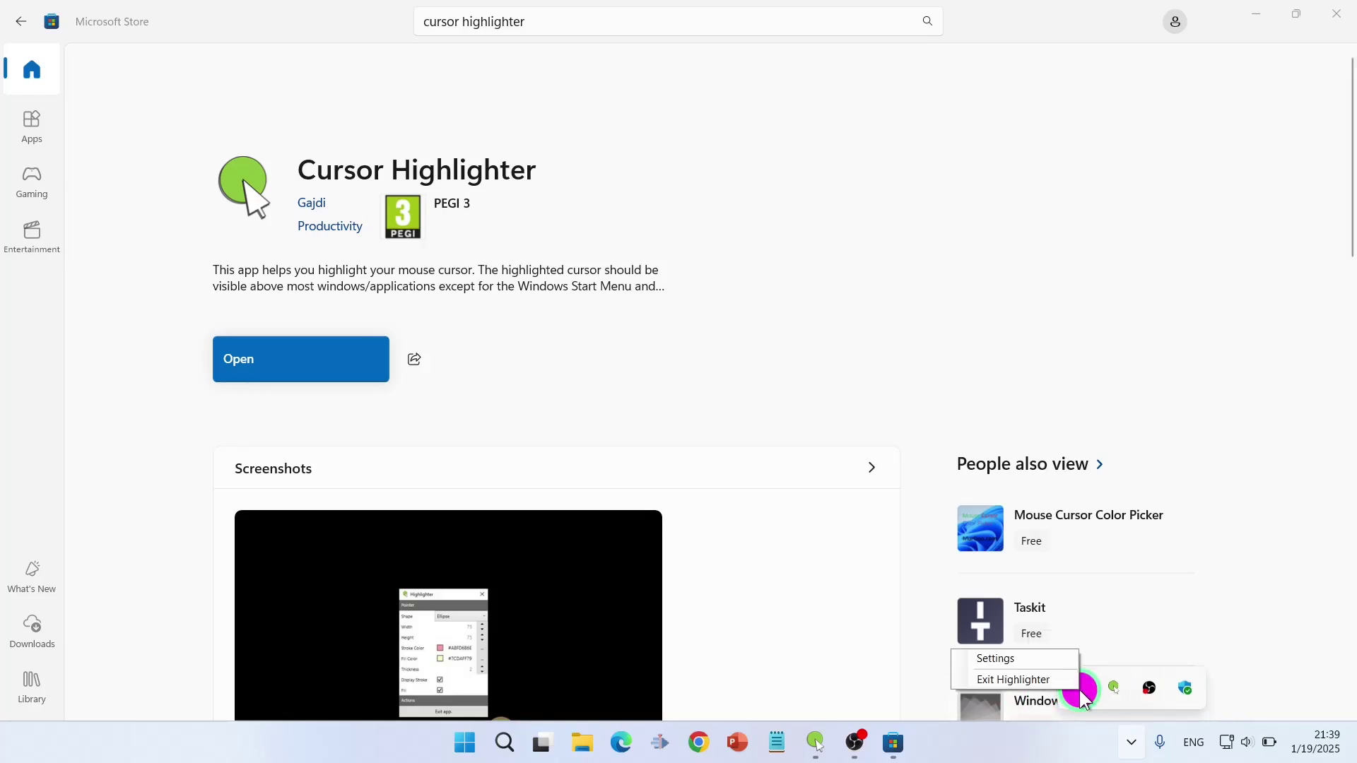
pyautogui.click(1040, 673)
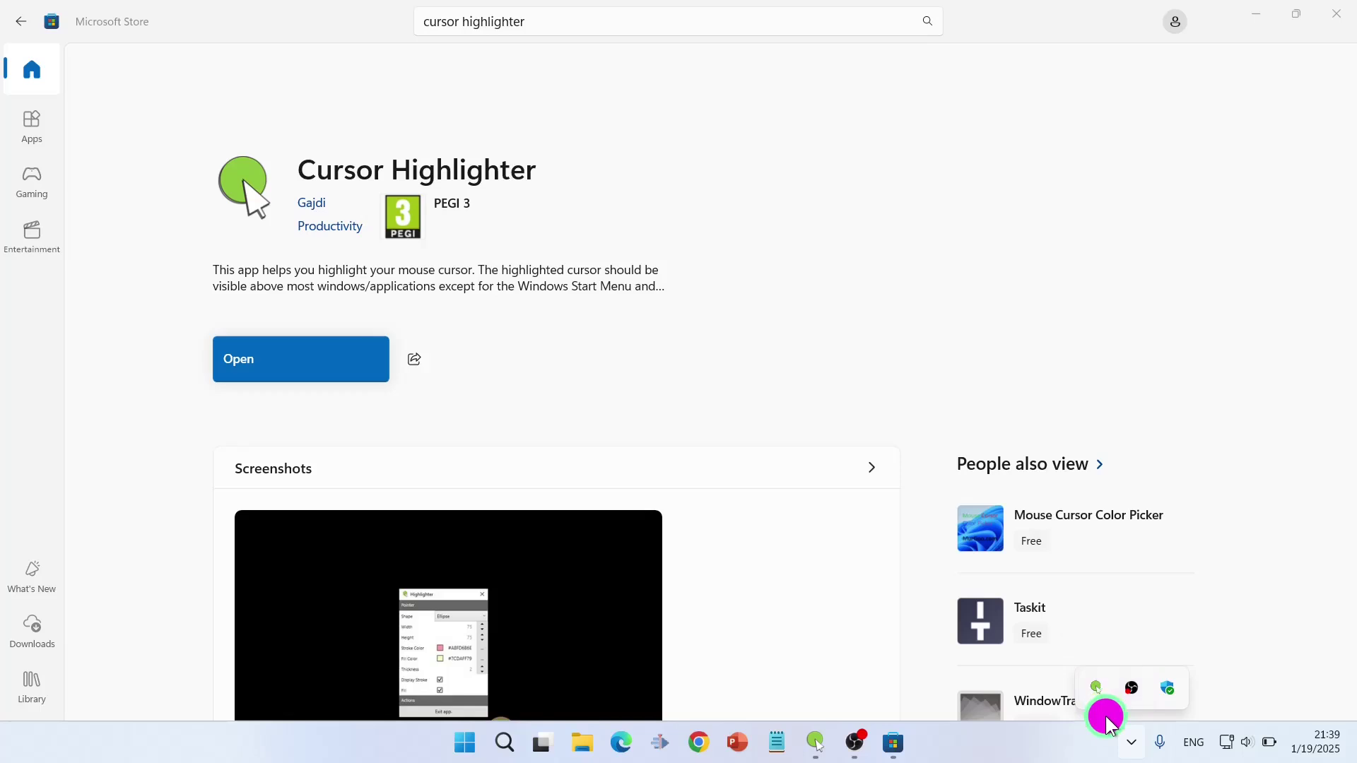
pyautogui.rightClick(1101, 690)
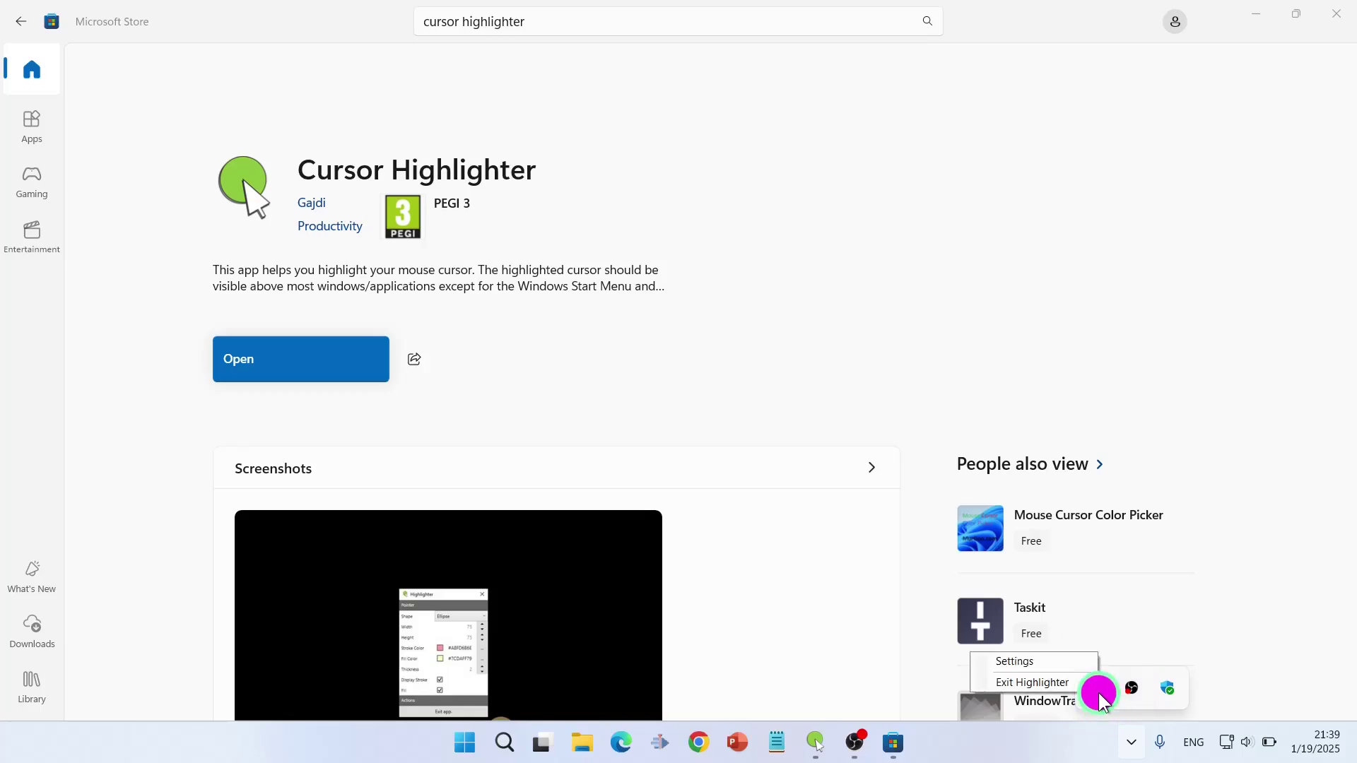
pyautogui.click(1045, 663)
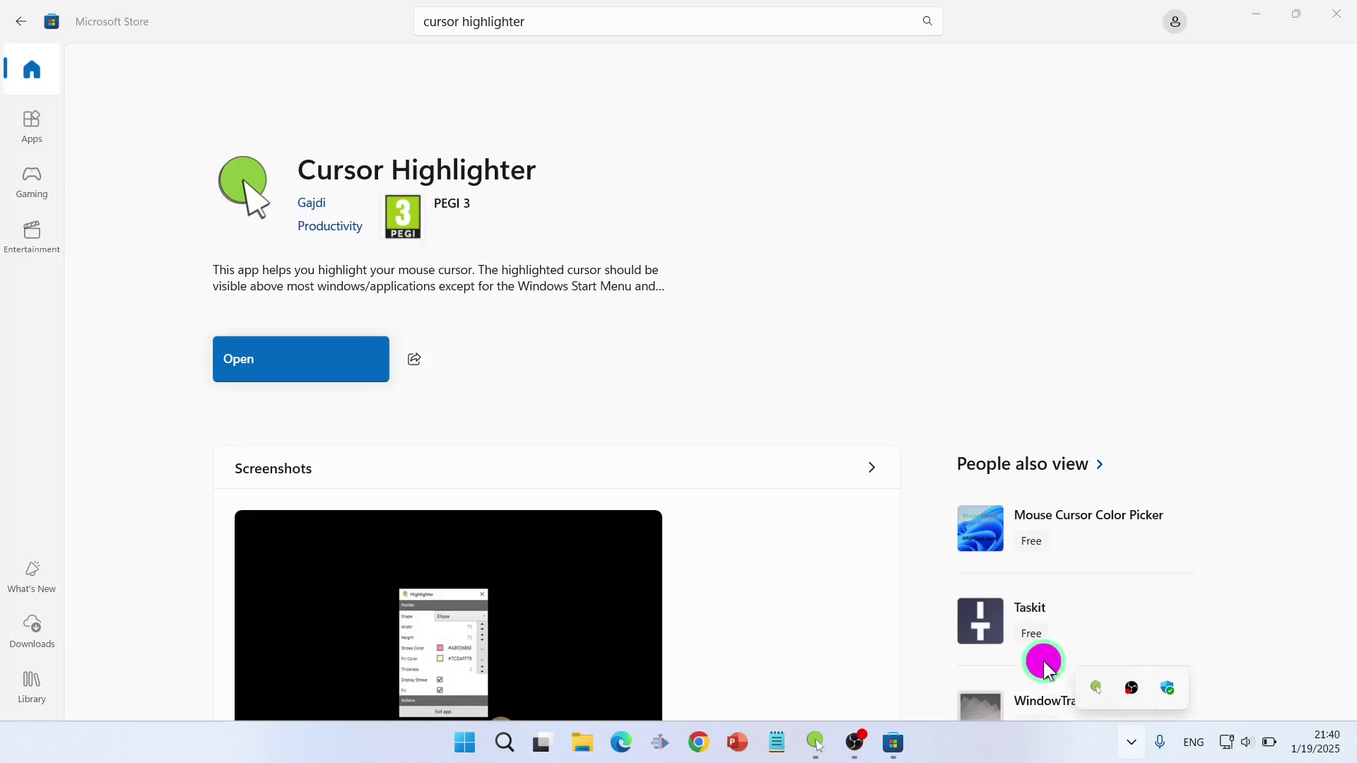
# - Minimize the Store and reopen the Highlighter settings from the tray
pyautogui.click(1249, 23)
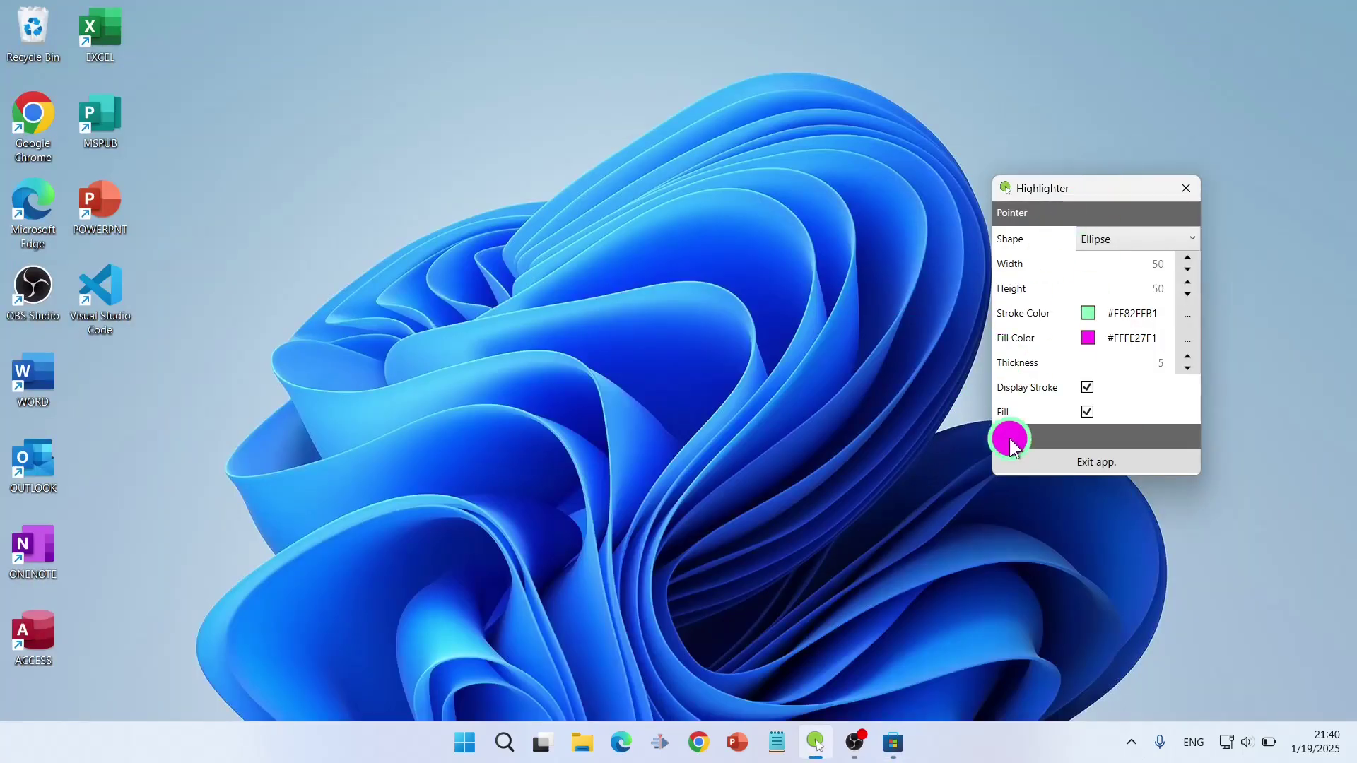
pyautogui.moveTo(1097, 185); pyautogui.dragTo(927, 173)
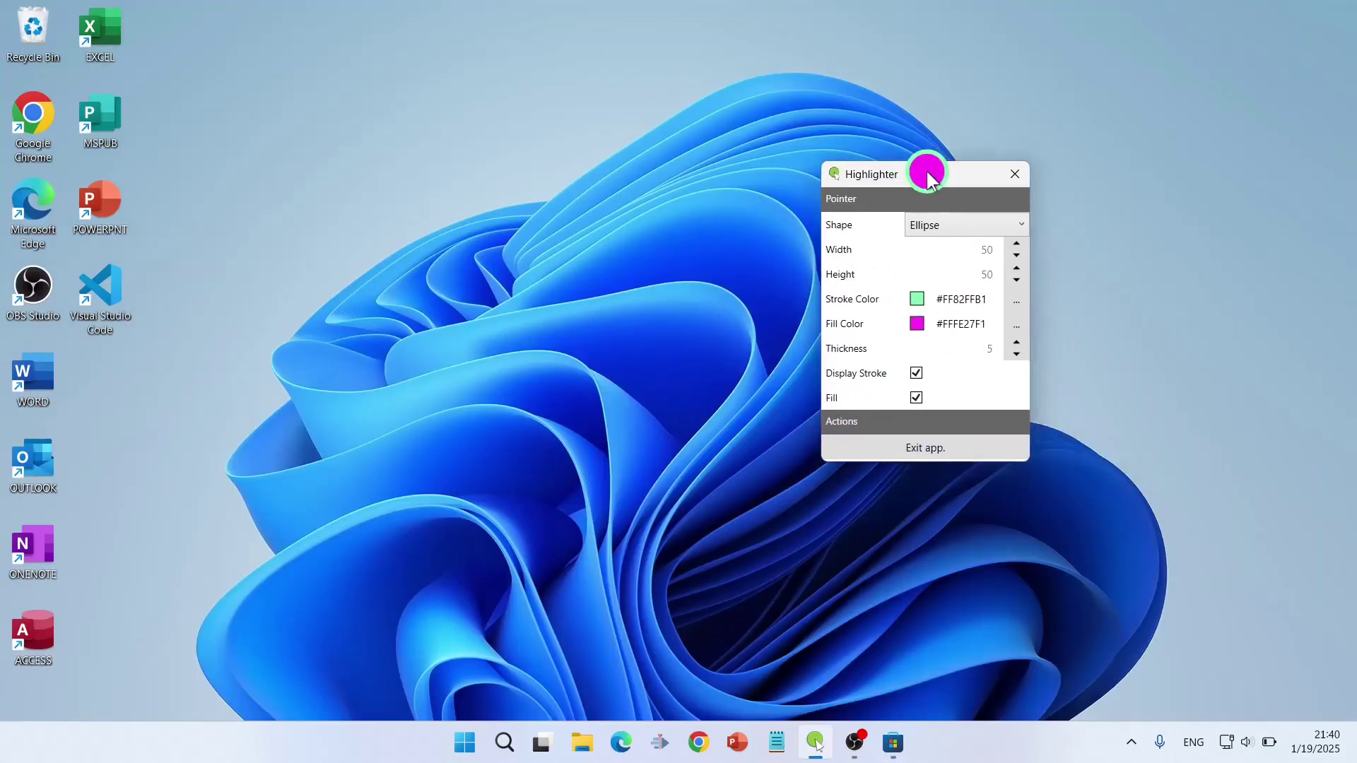
pyautogui.click(1017, 174)
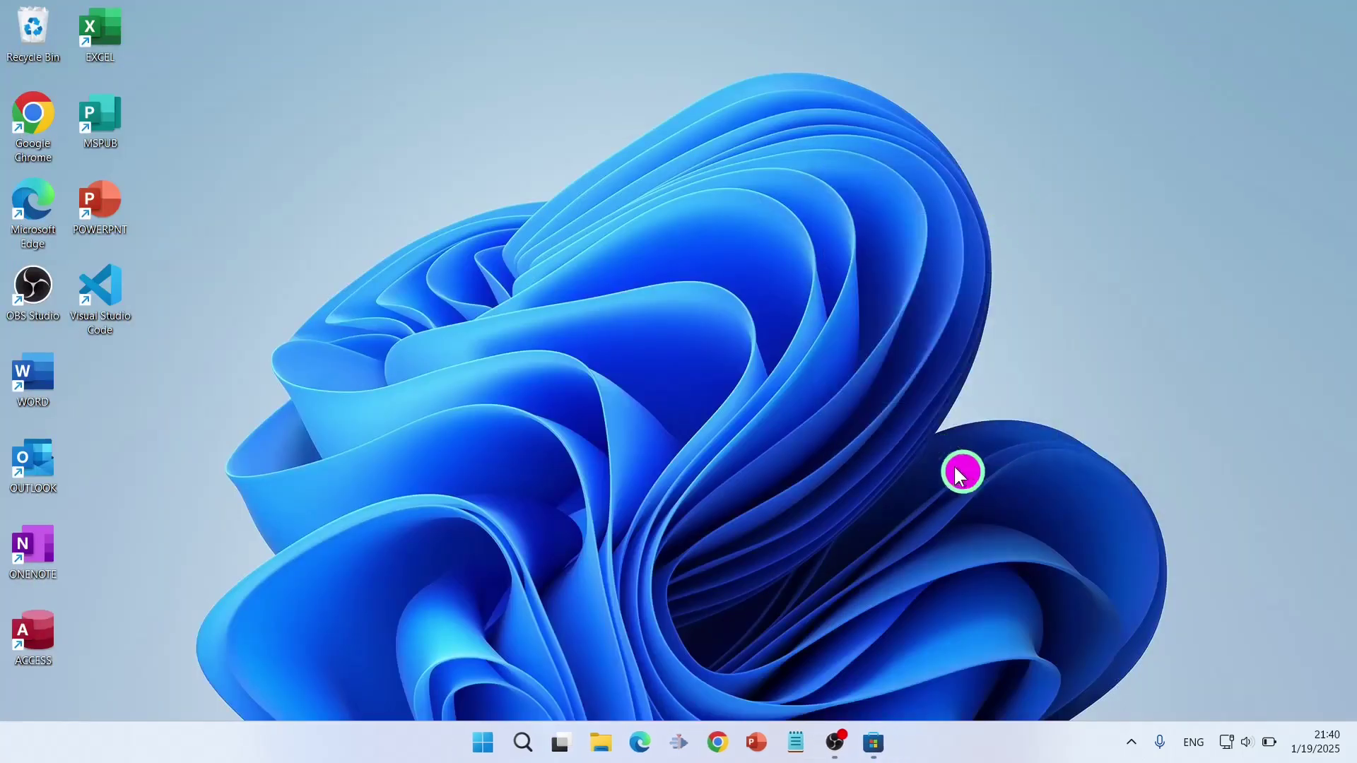
pyautogui.click(1132, 742)
pyautogui.rightClick(1097, 690)
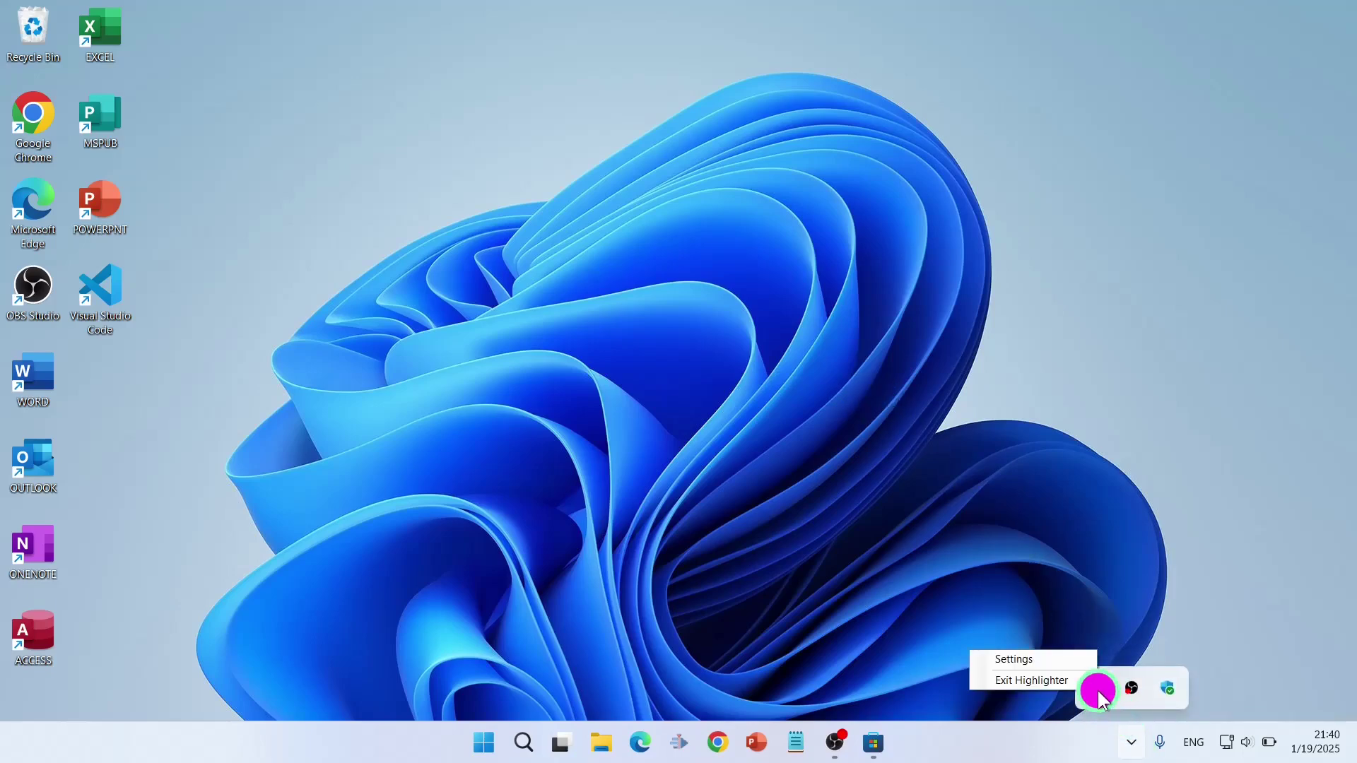
pyautogui.click(1037, 662)
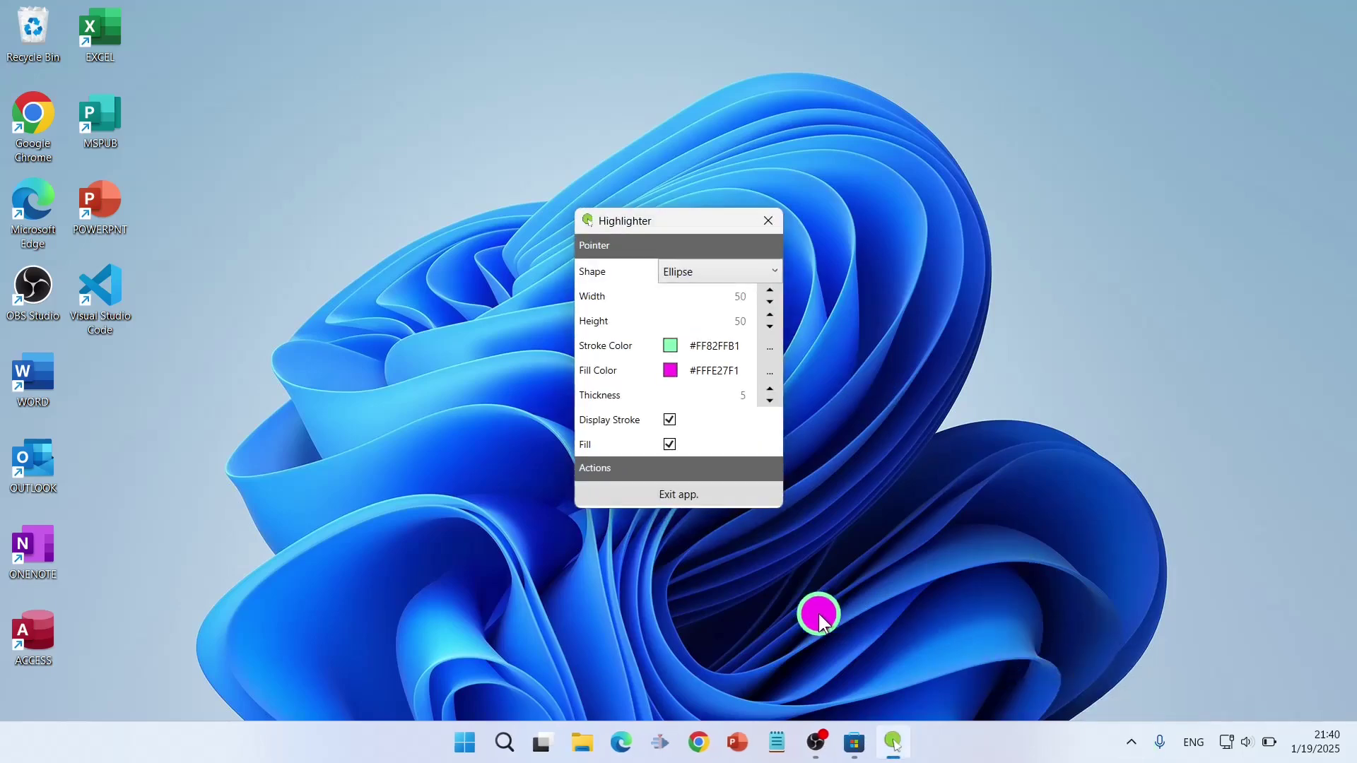
# - Shrink the ellipse to 30×30 with thickness 2 and pick a pale gold stroke
pyautogui.moveTo(651, 218); pyautogui.dragTo(714, 213)
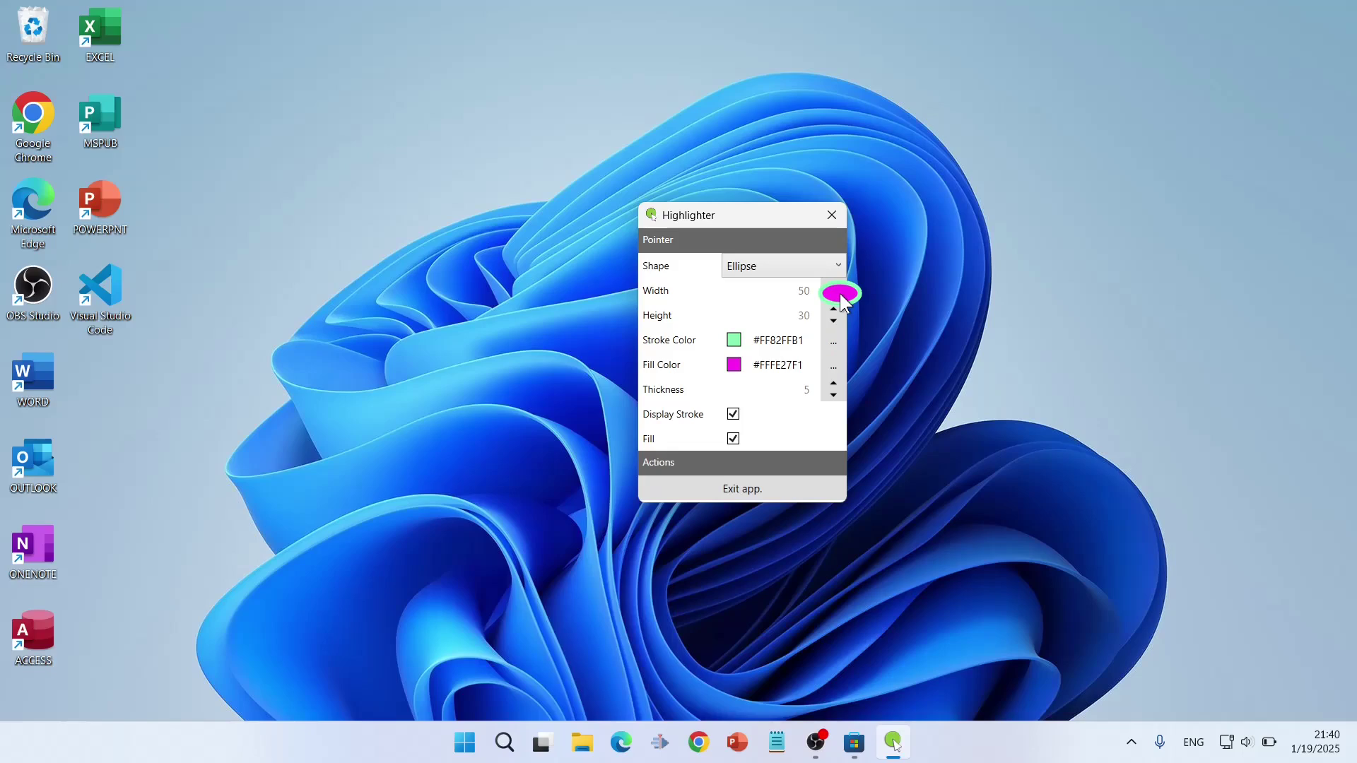
pyautogui.scroll(-3, 841, 297)
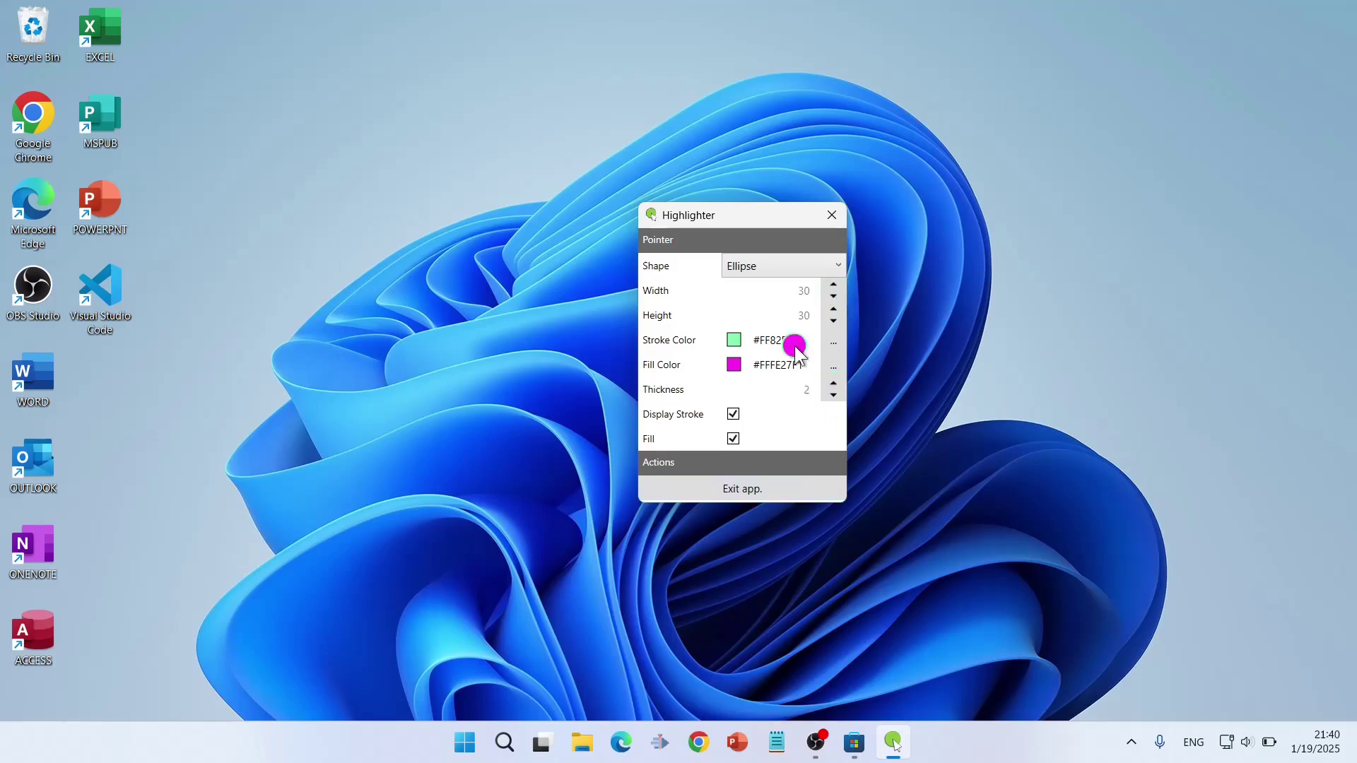
pyautogui.click(834, 343)
pyautogui.moveTo(661, 329); pyautogui.dragTo(470, 219)
pyautogui.click(812, 535)
# - Close the settings window and exit Cursor Highlighter from the tray
pyautogui.click(836, 218)
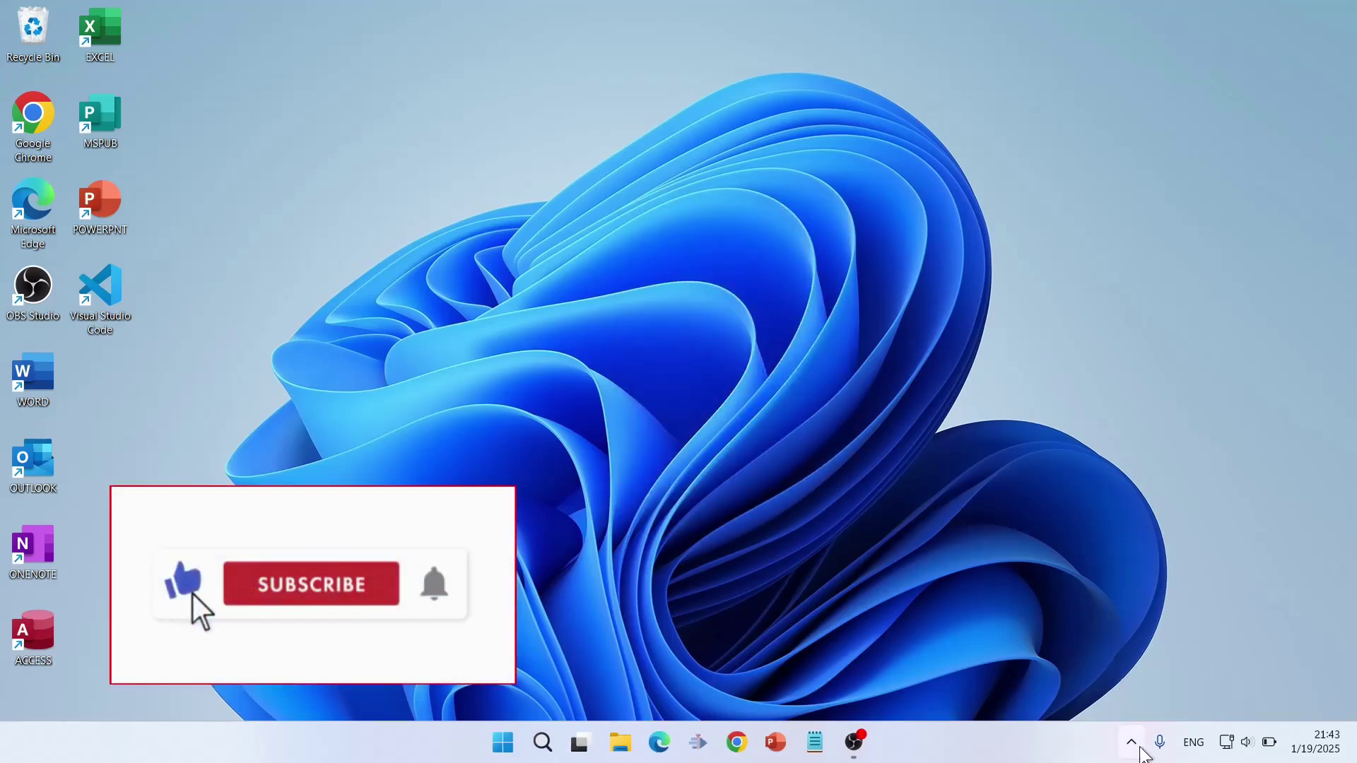
pyautogui.click(1132, 739)
pyautogui.rightClick(1097, 688)
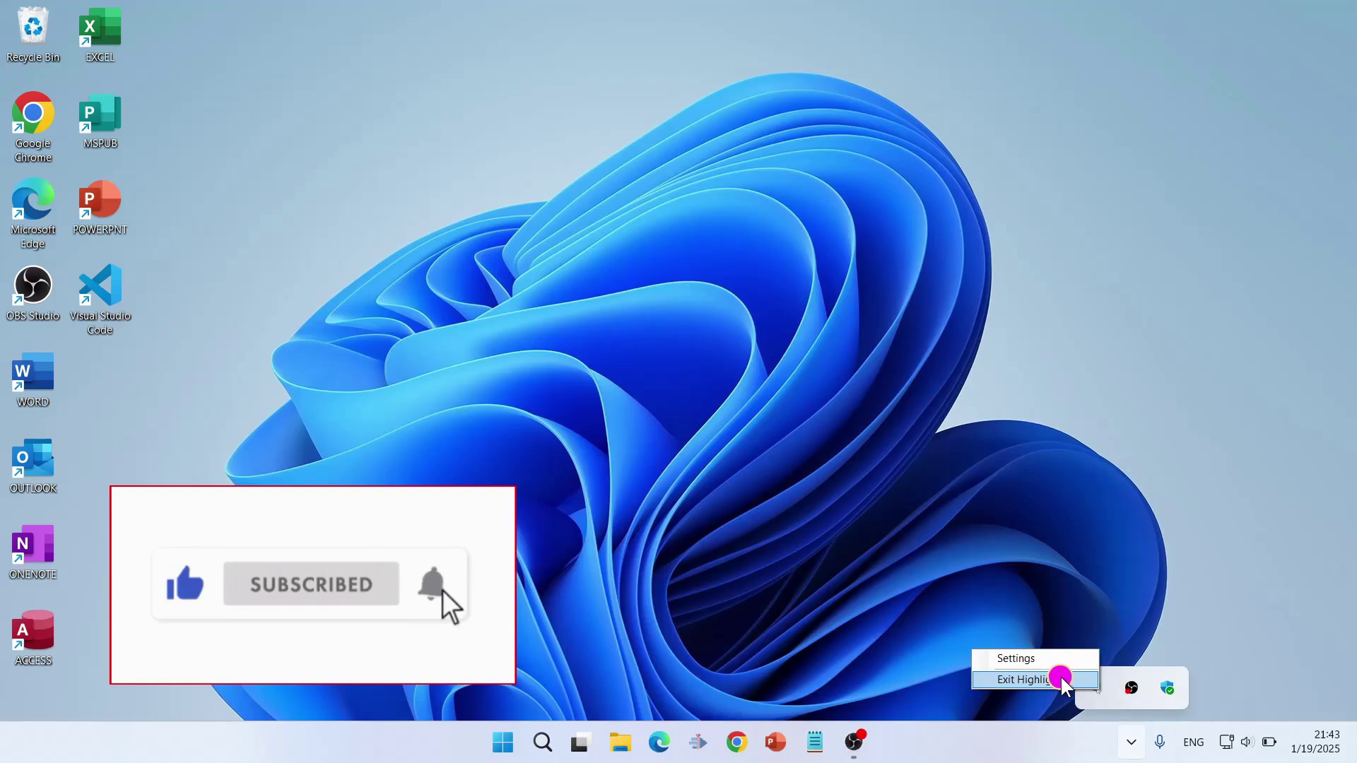
pyautogui.click(1062, 679)
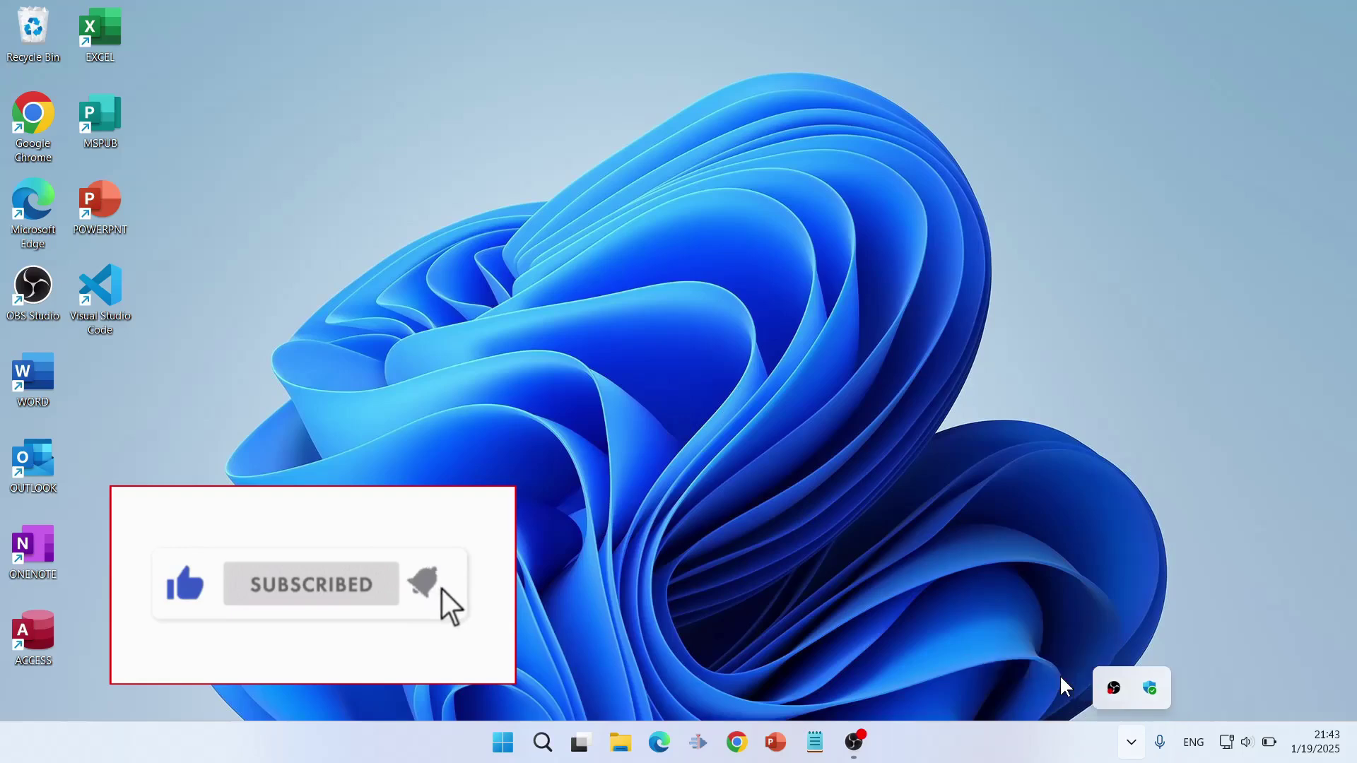
pyautogui.click(699, 464)
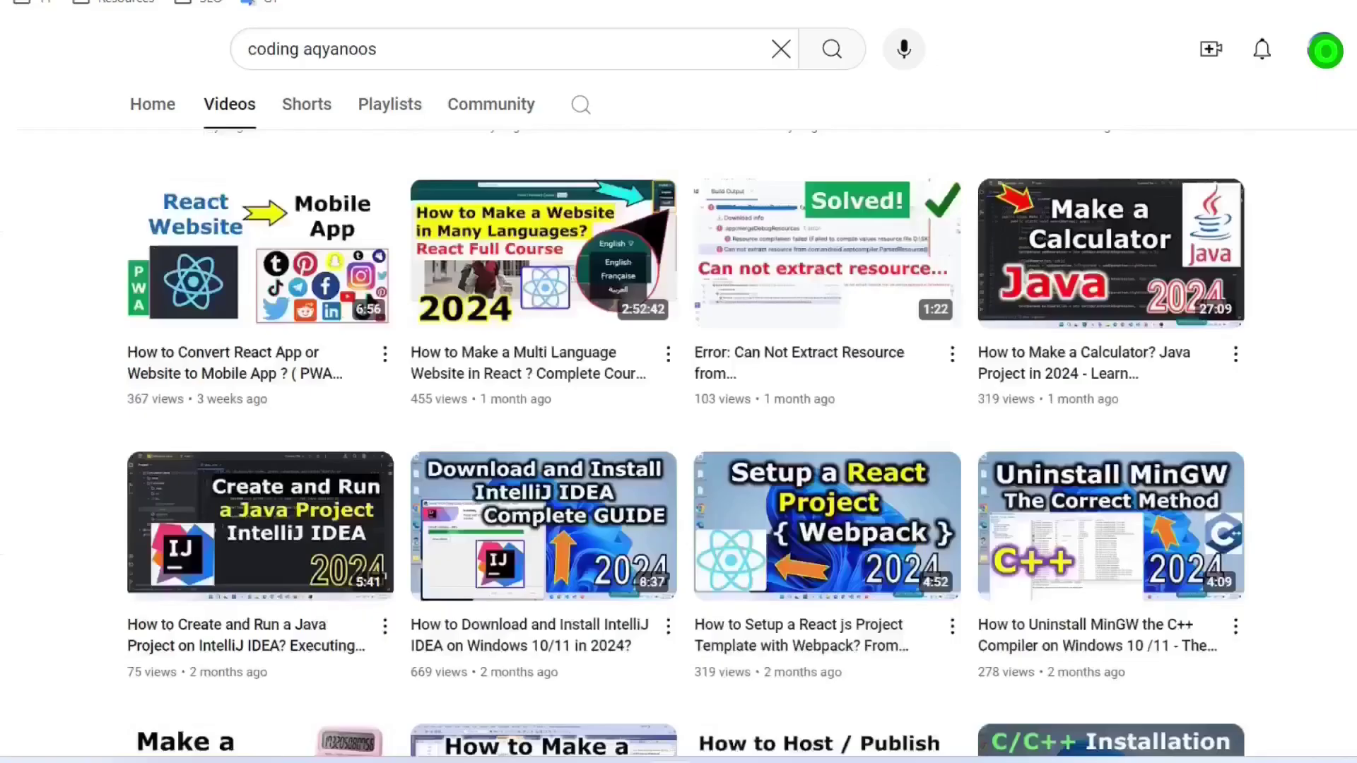
# - Scroll down the channel's Videos tab until year-old C# tutorial uploads appear
pyautogui.scroll(-6, 686, 439)
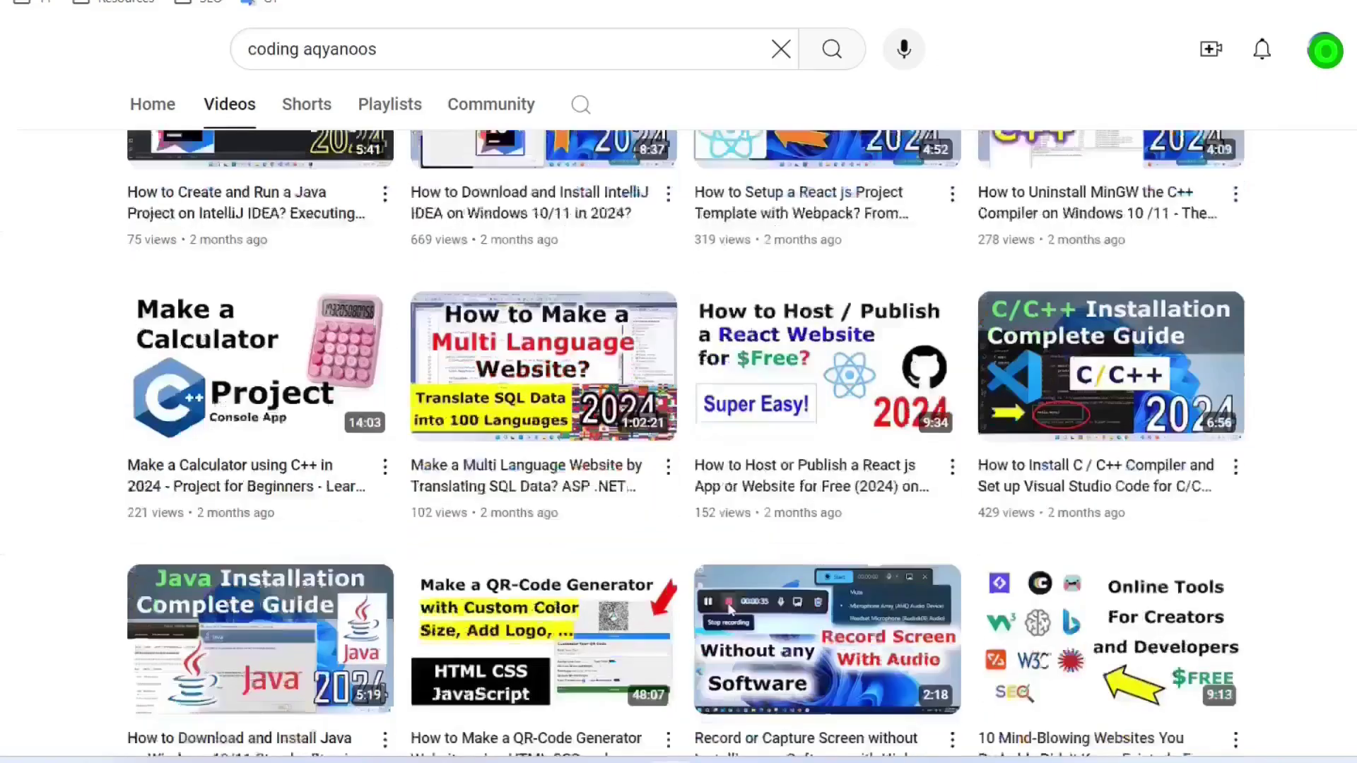
pyautogui.scroll(-10, 686, 438)
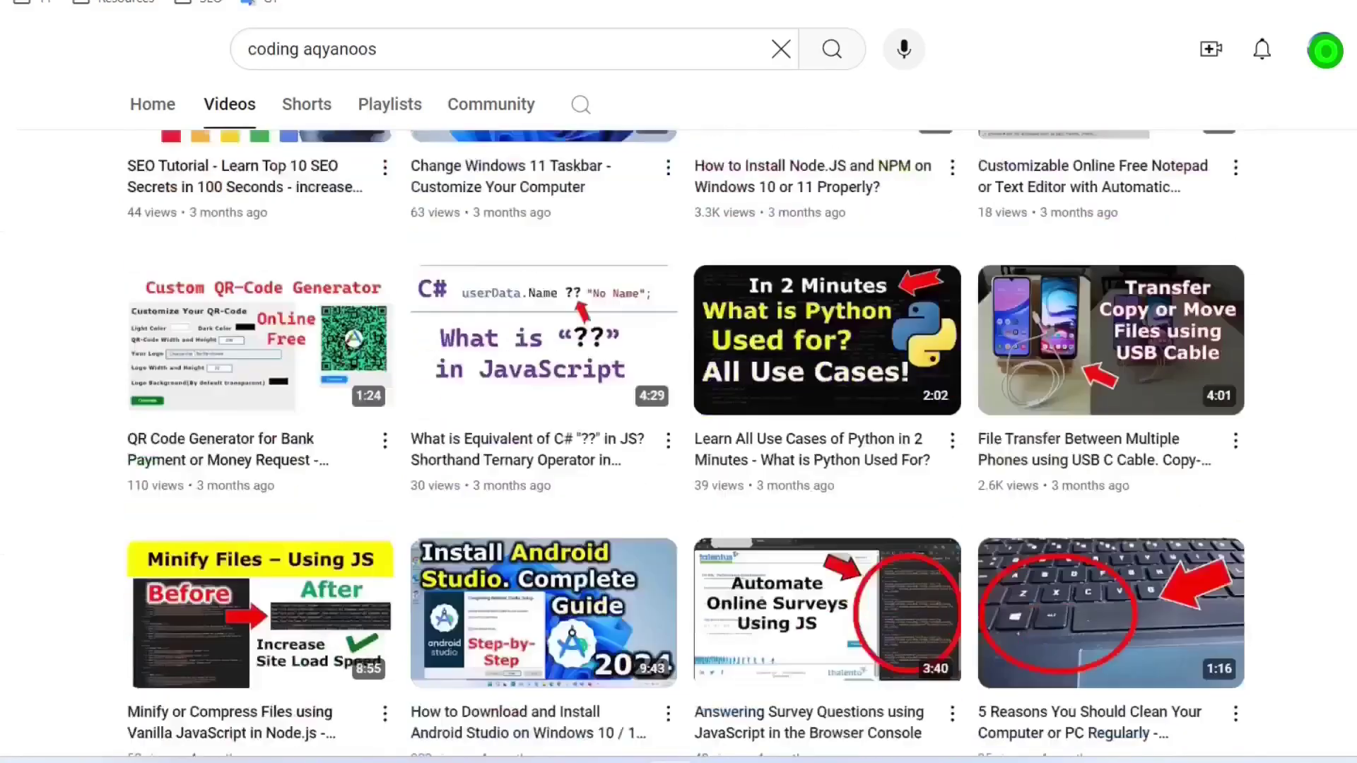
pyautogui.scroll(-12, 685, 438)
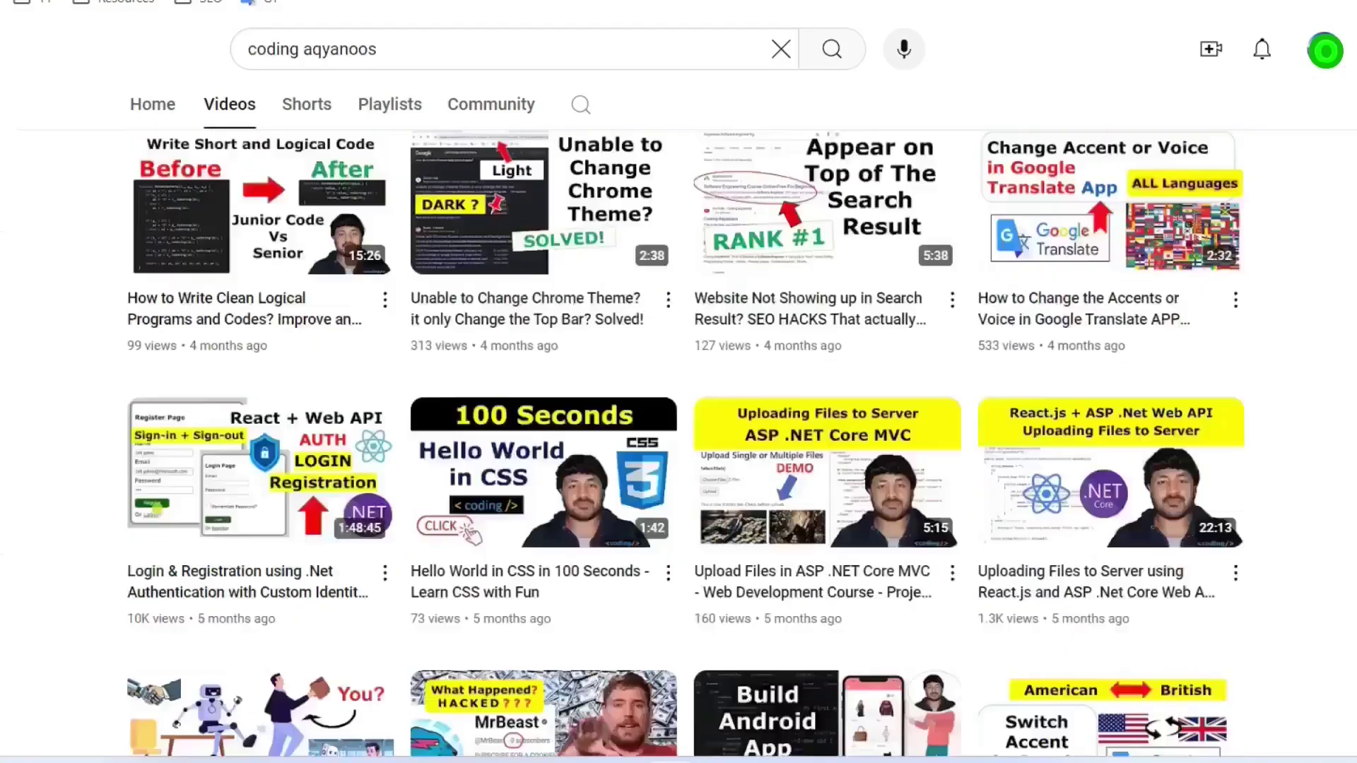
pyautogui.scroll(-12, 686, 438)
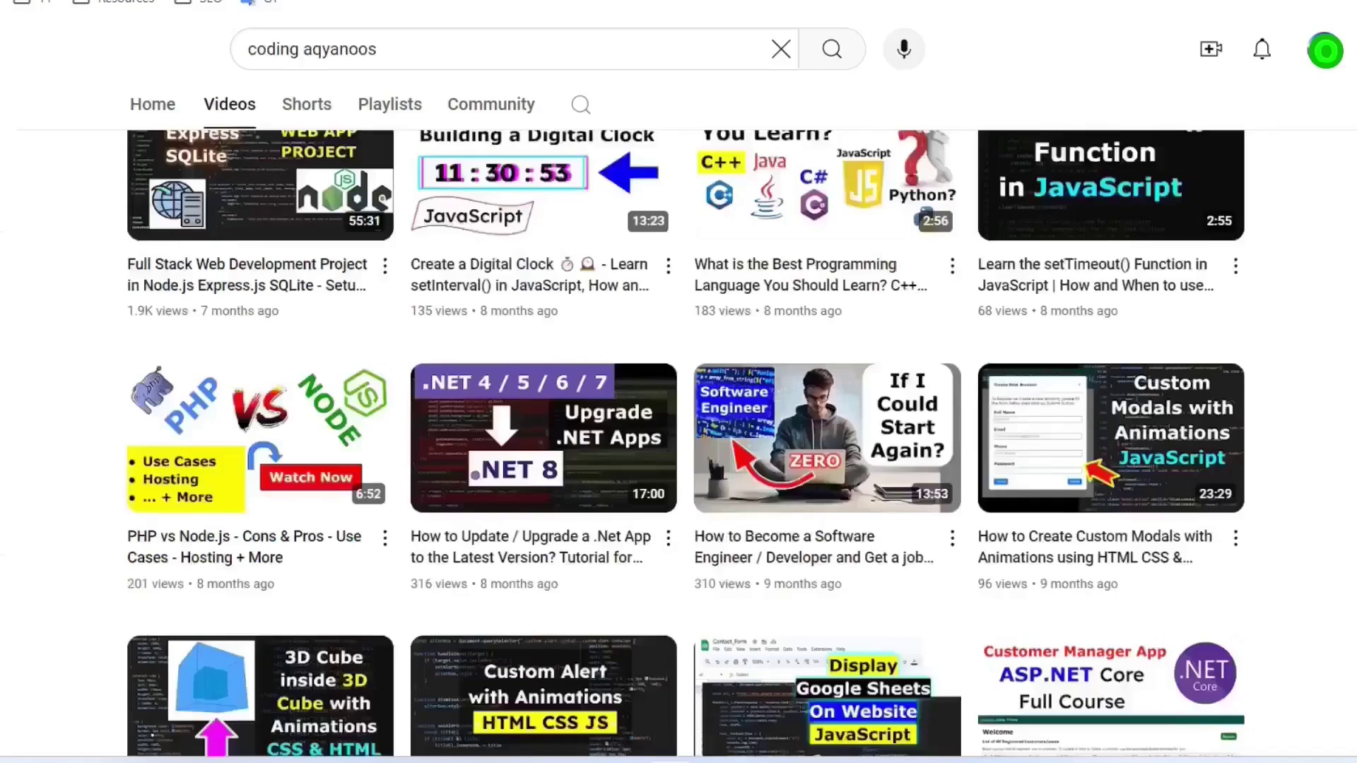
pyautogui.scroll(-12, 686, 438)
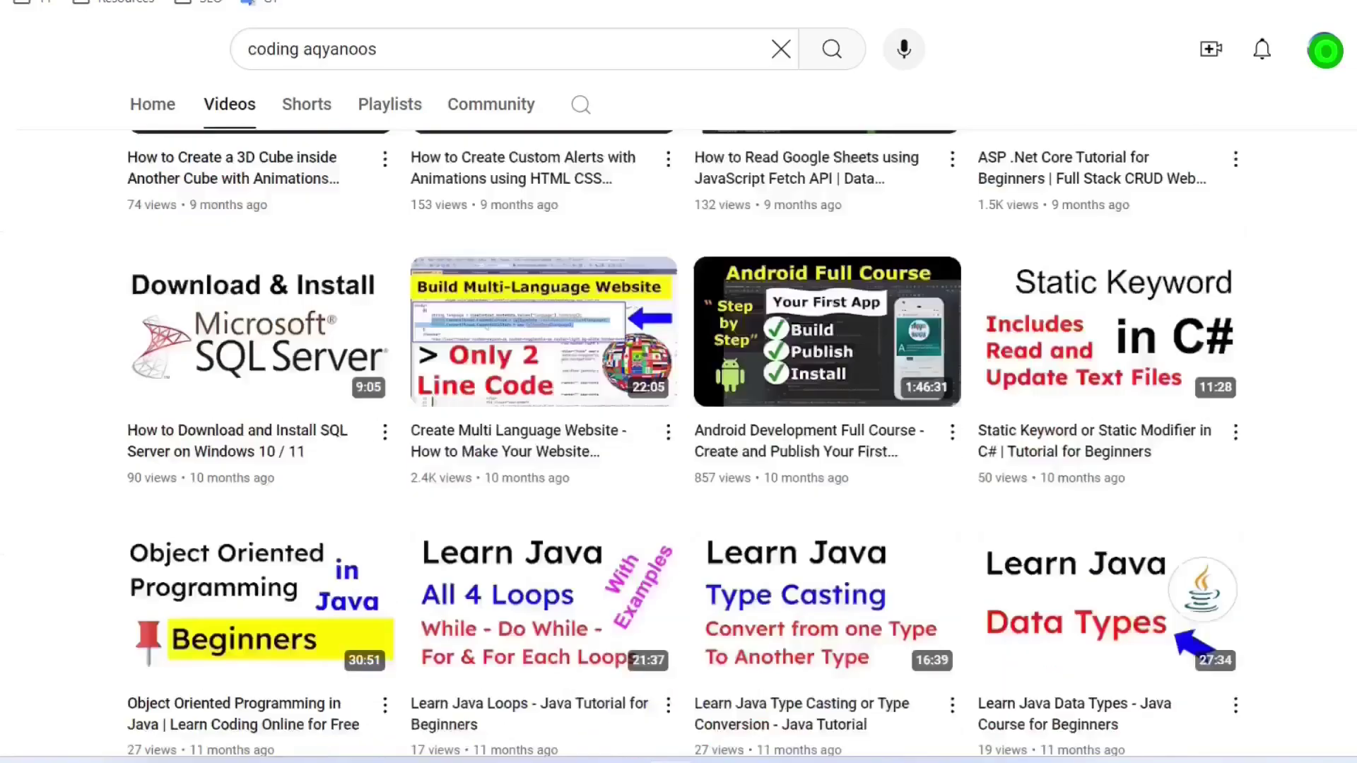
pyautogui.scroll(-12, 686, 438)
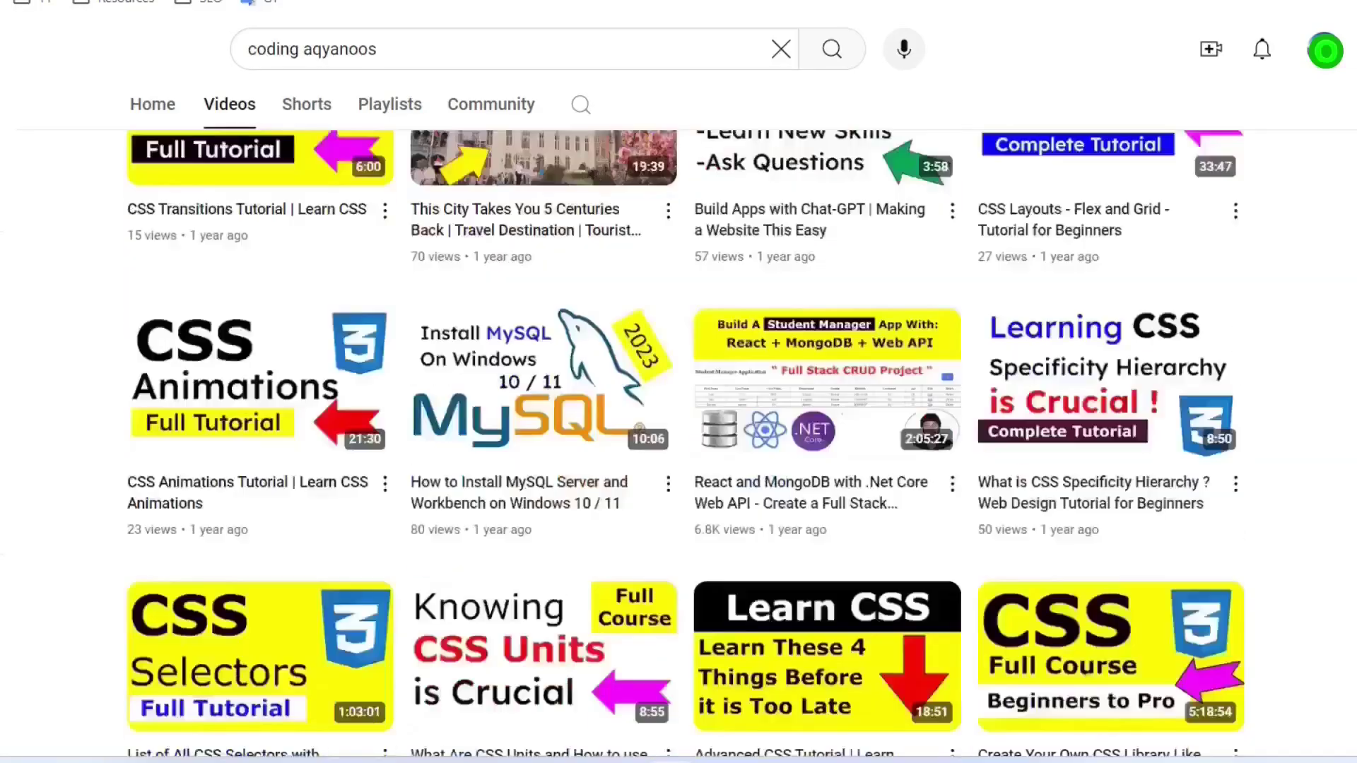
pyautogui.scroll(-12, 686, 439)
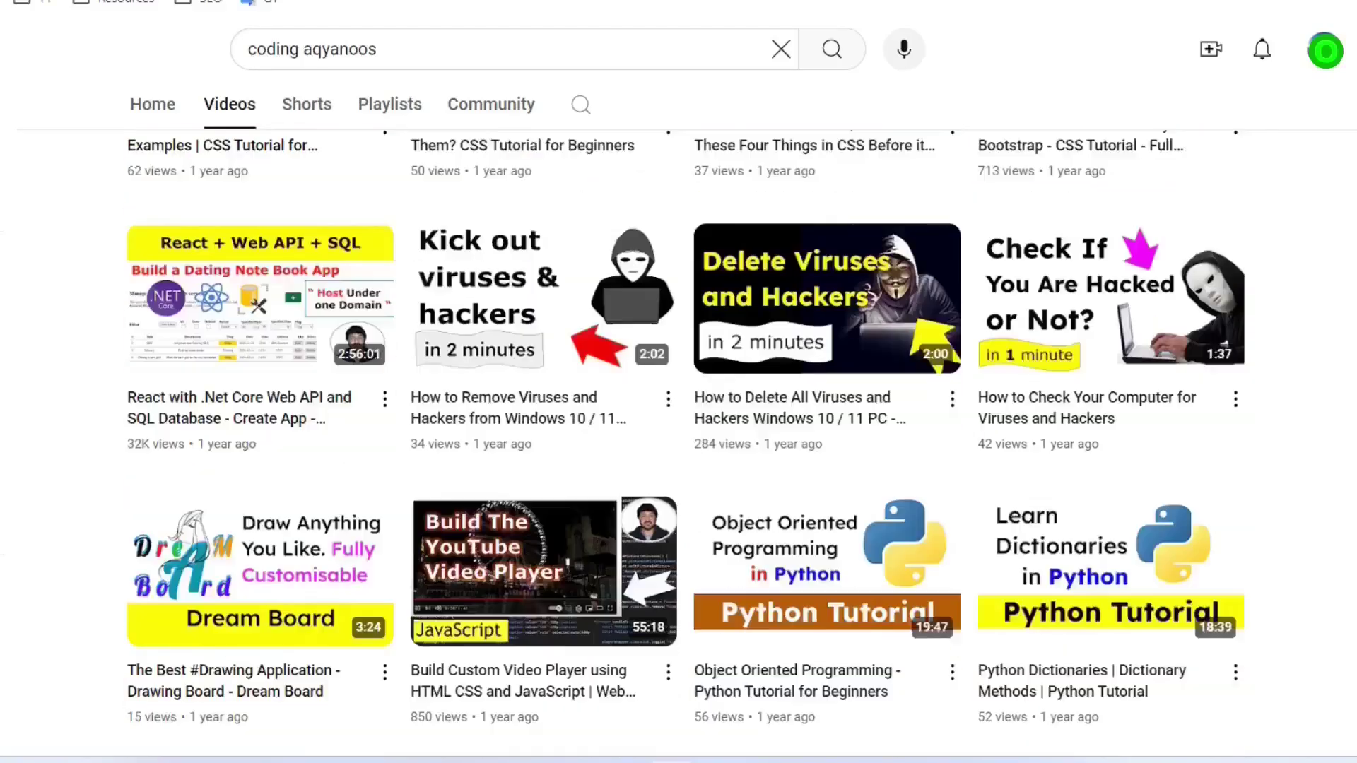
pyautogui.scroll(-15, 686, 438)
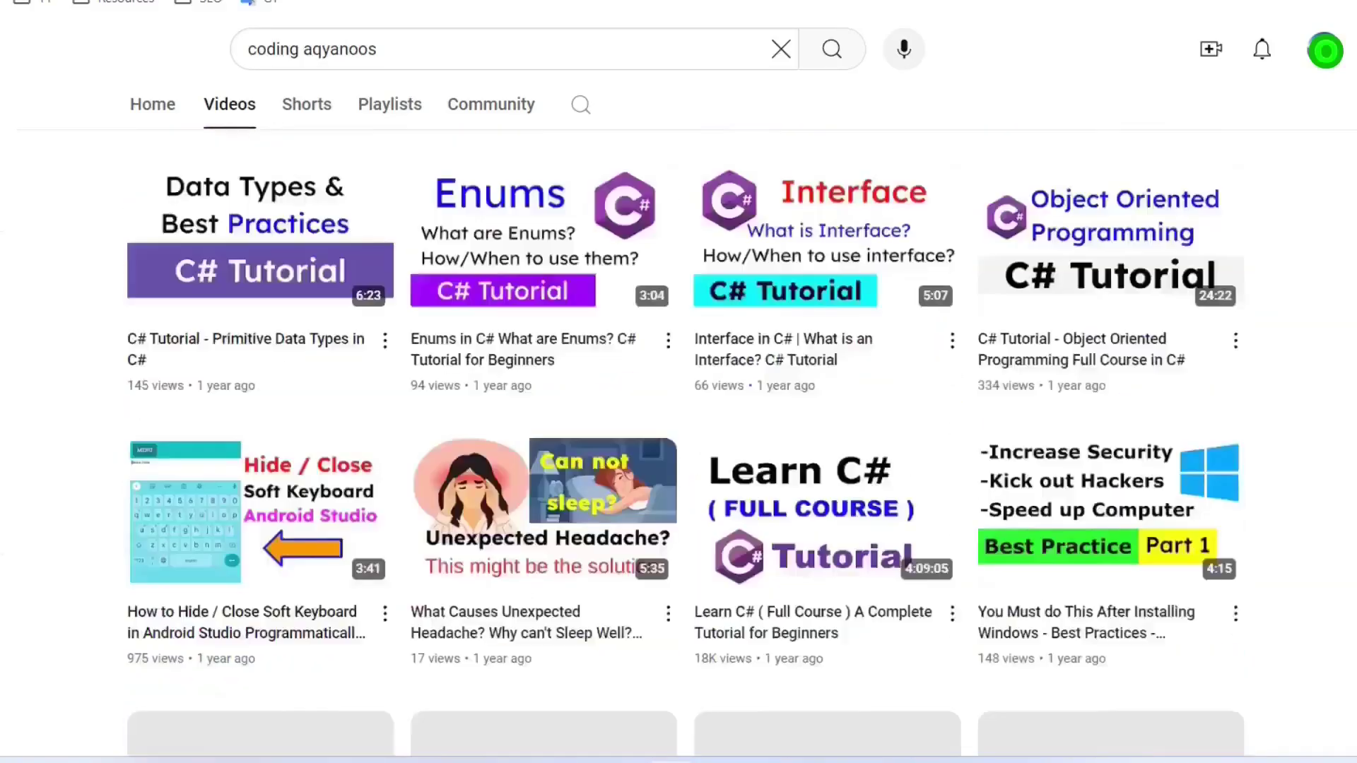